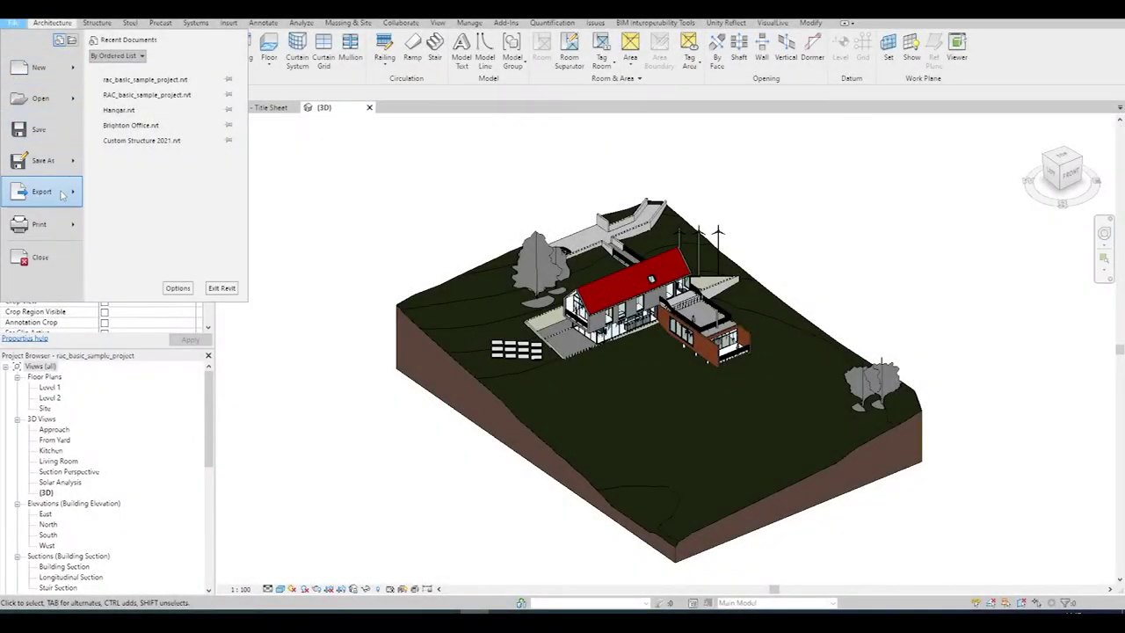
# - Rotate the camera to about -150 degrees on Y while the scene is playing, and stop Play mode
pyautogui.moveTo(62, 193)
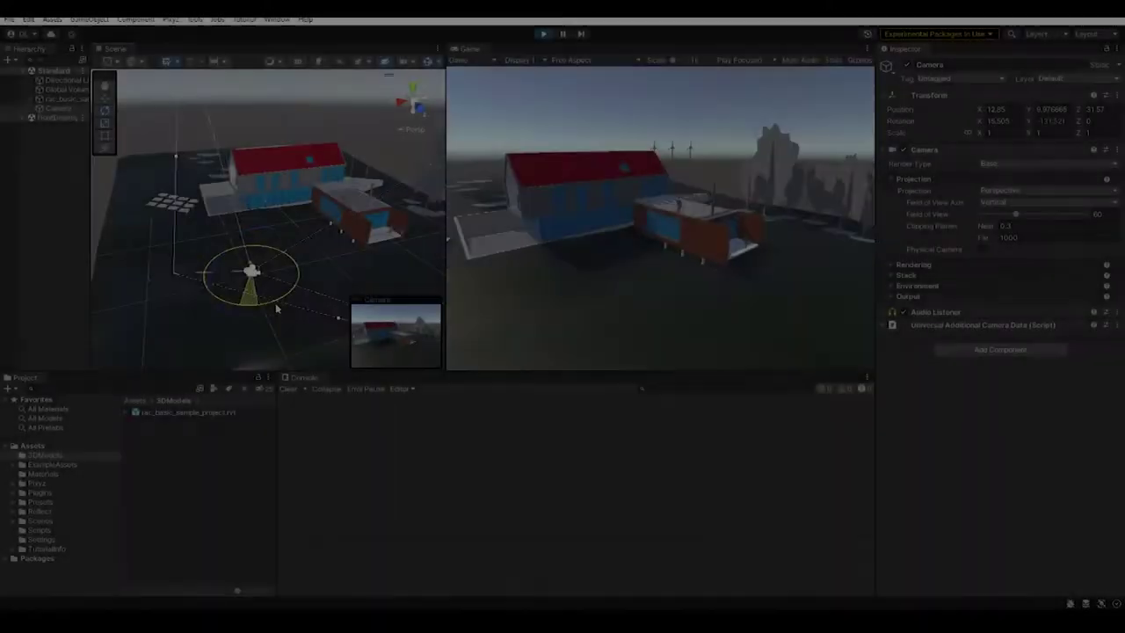
pyautogui.moveTo(276, 309); pyautogui.dragTo(293, 302)
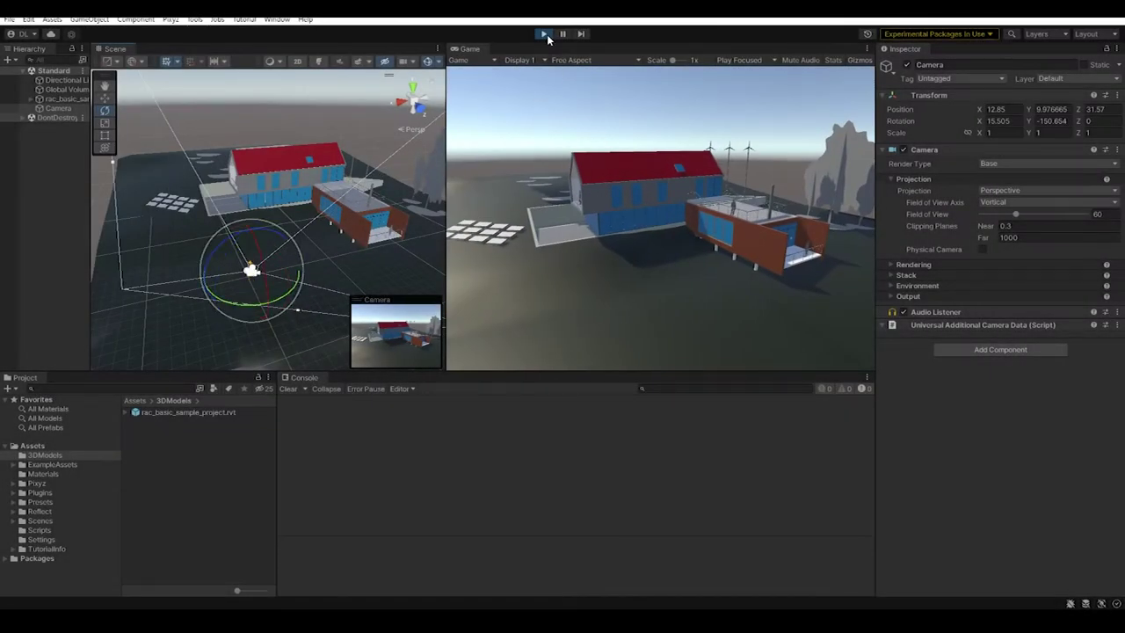
pyautogui.click(545, 33)
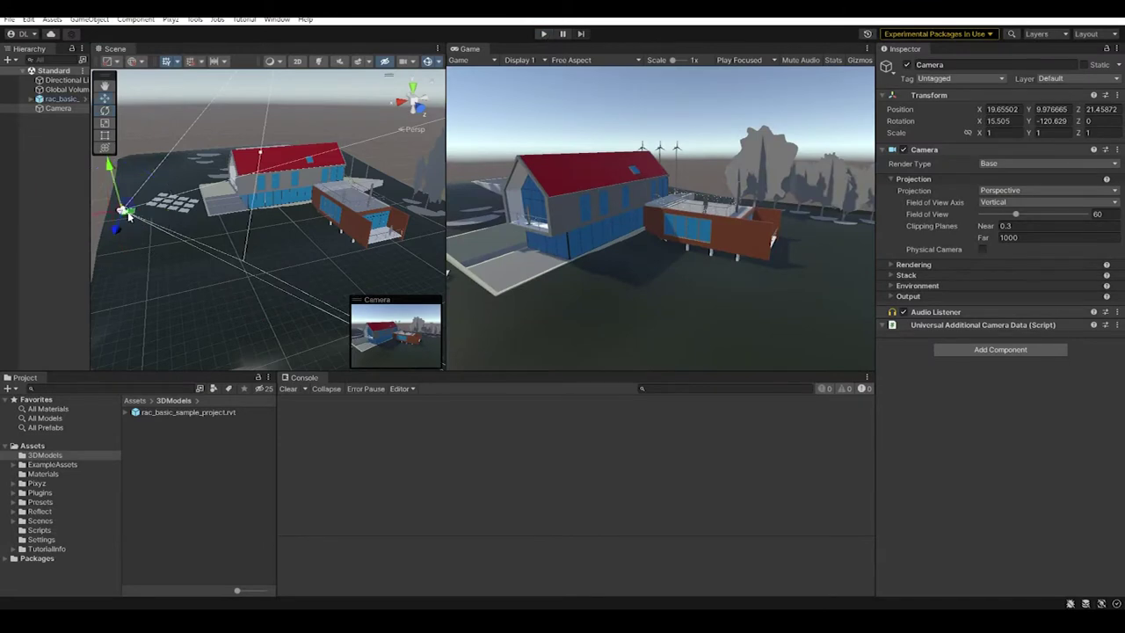
# - Place the camera at about X 13.5, Z 32.22 with a Y rotation of about -150 degrees, and test its movement in Play mode
pyautogui.moveTo(127, 215); pyautogui.dragTo(250, 283)
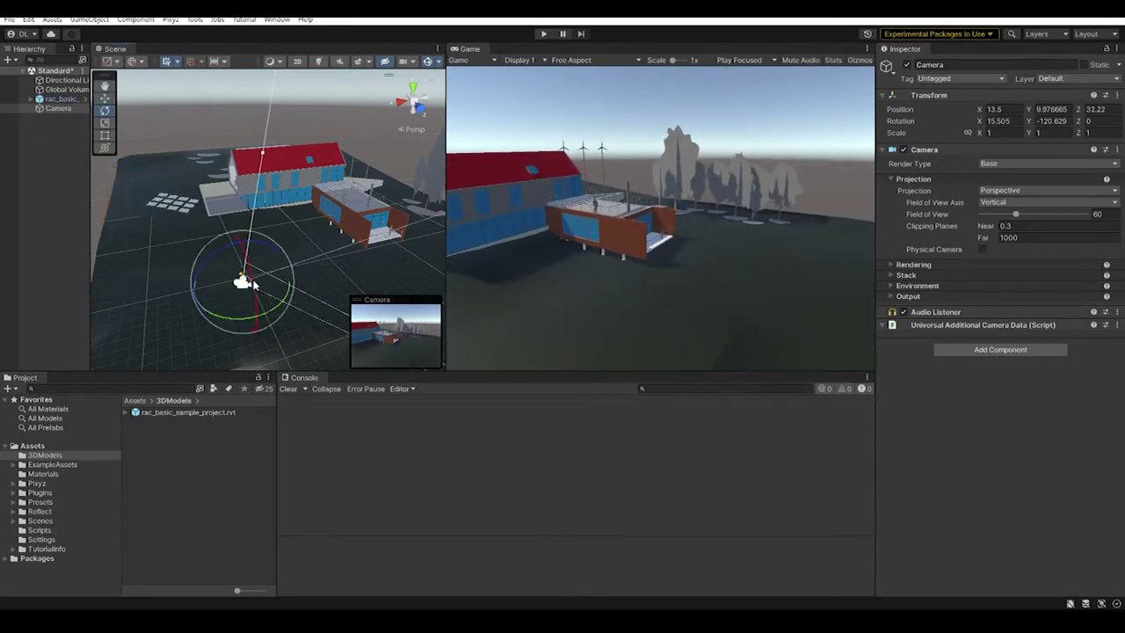
pyautogui.moveTo(226, 321); pyautogui.dragTo(269, 308)
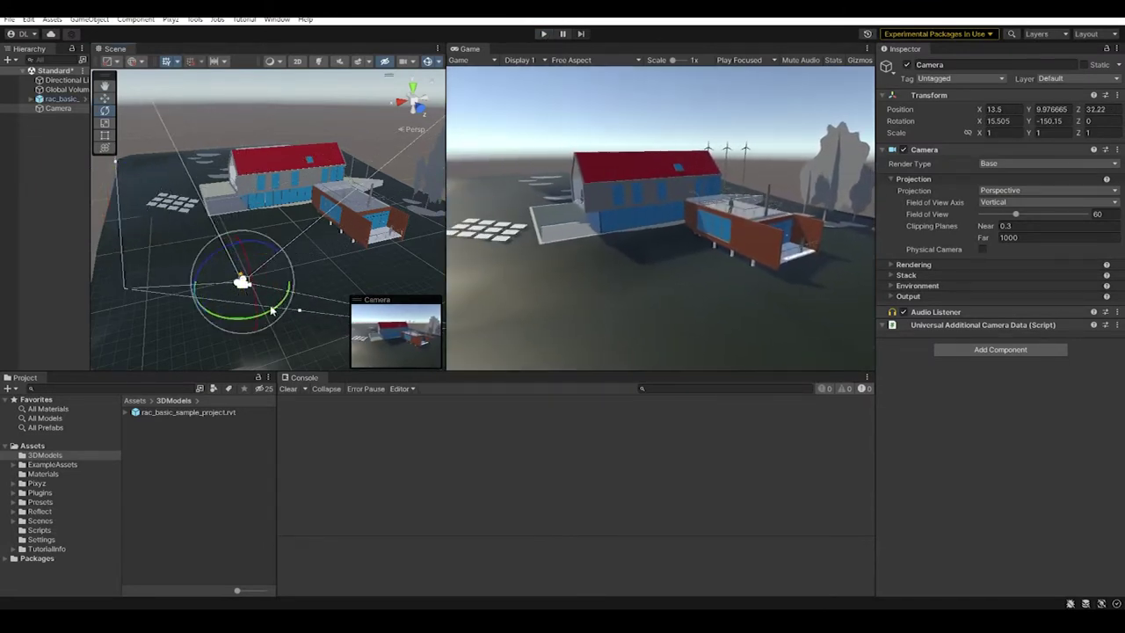
pyautogui.click(544, 33)
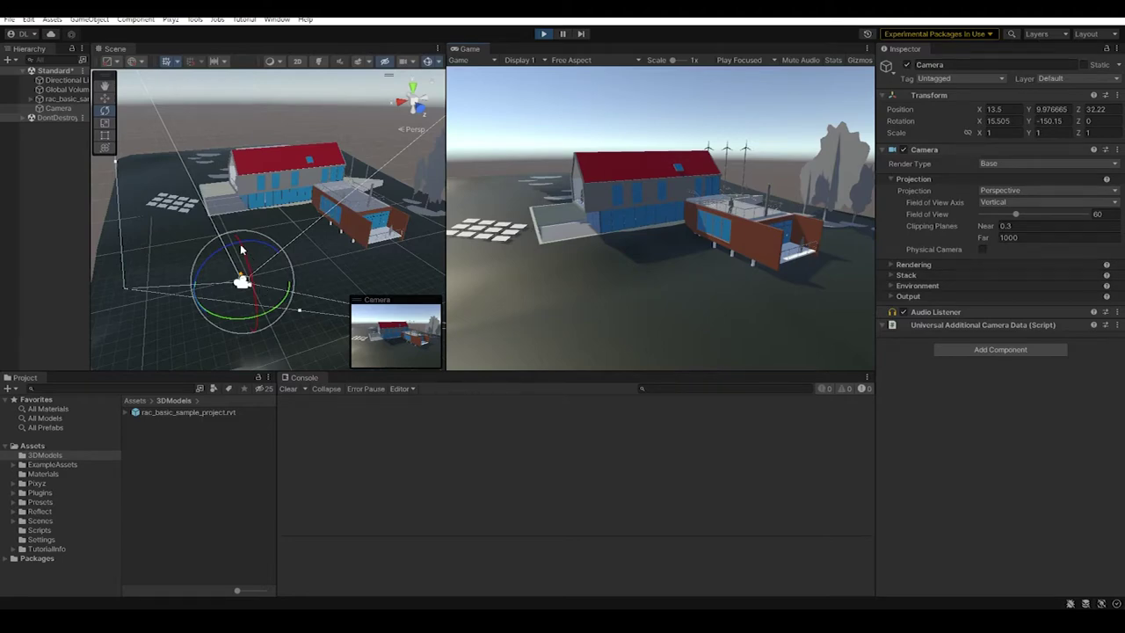
pyautogui.press('w')
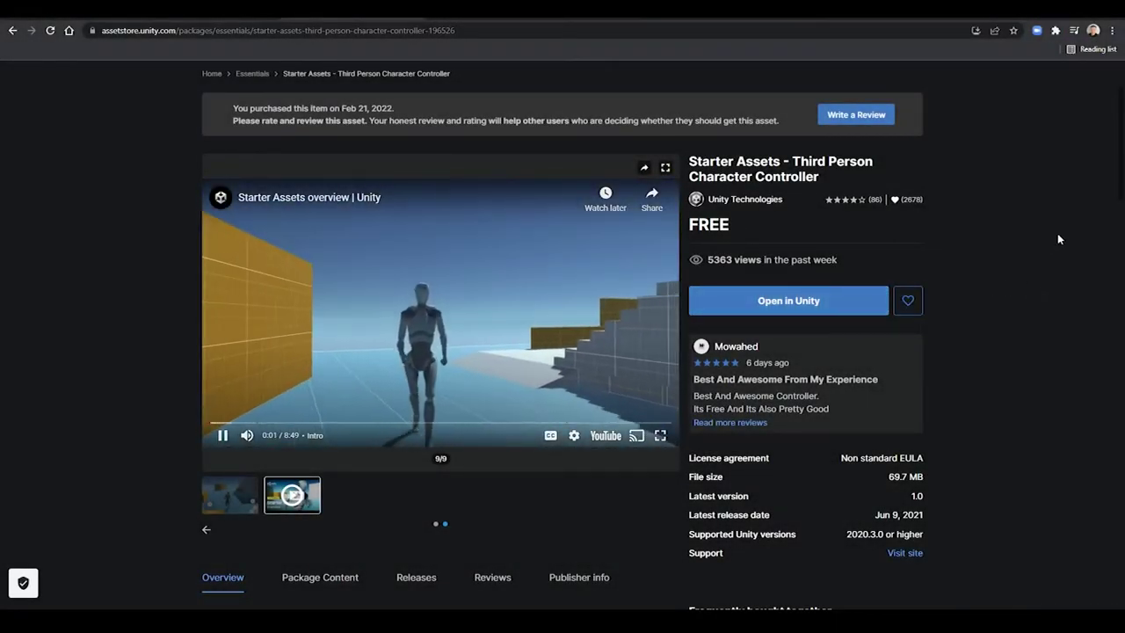
# - Review the Starter Assets - Third Person Character Controller page on the Unity Asset Store and open the package in the Unity Editor
pyautogui.scroll(1, 1059, 236)
pyautogui.scroll(1, 1062, 232)
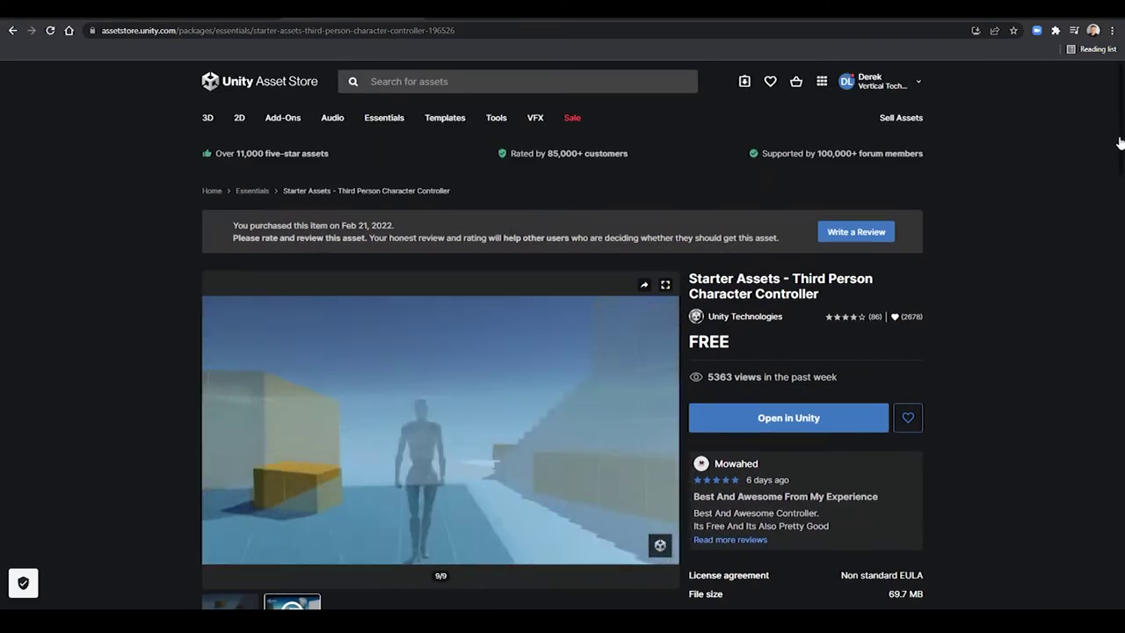
pyautogui.scroll(-1, 1119, 145)
pyautogui.moveTo(1121, 151); pyautogui.dragTo(1123, 189)
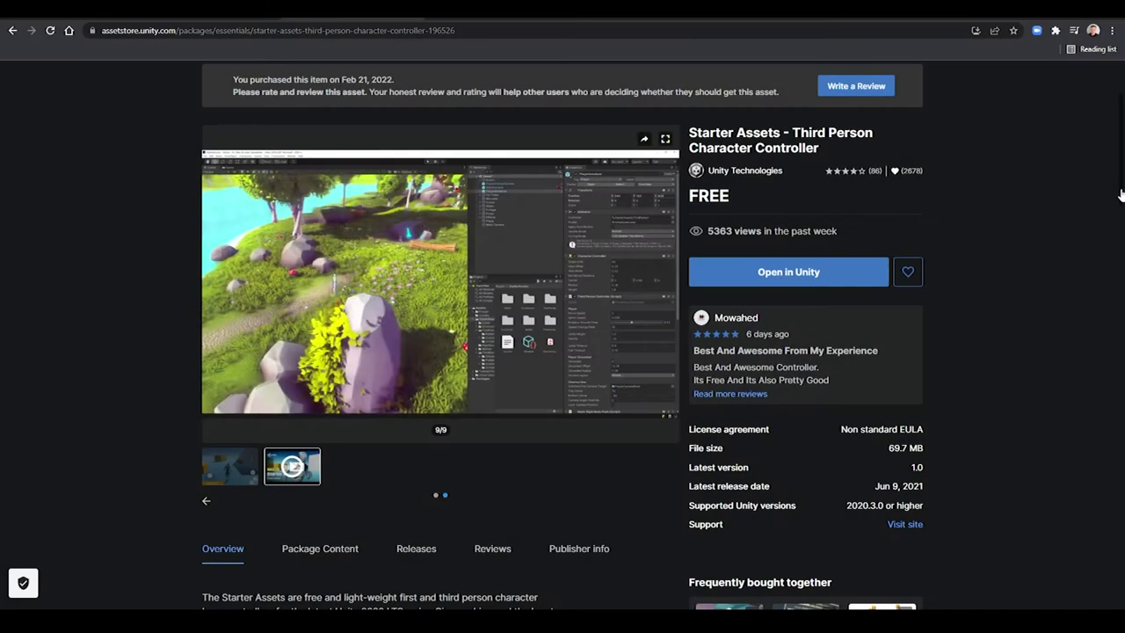
pyautogui.click(835, 278)
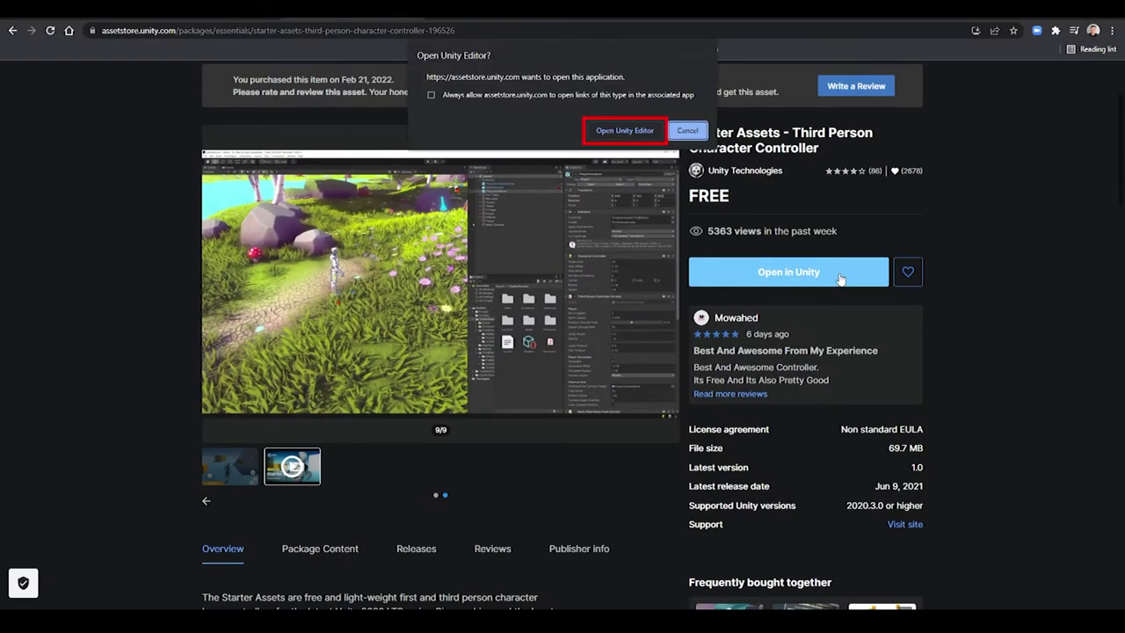
pyautogui.click(624, 131)
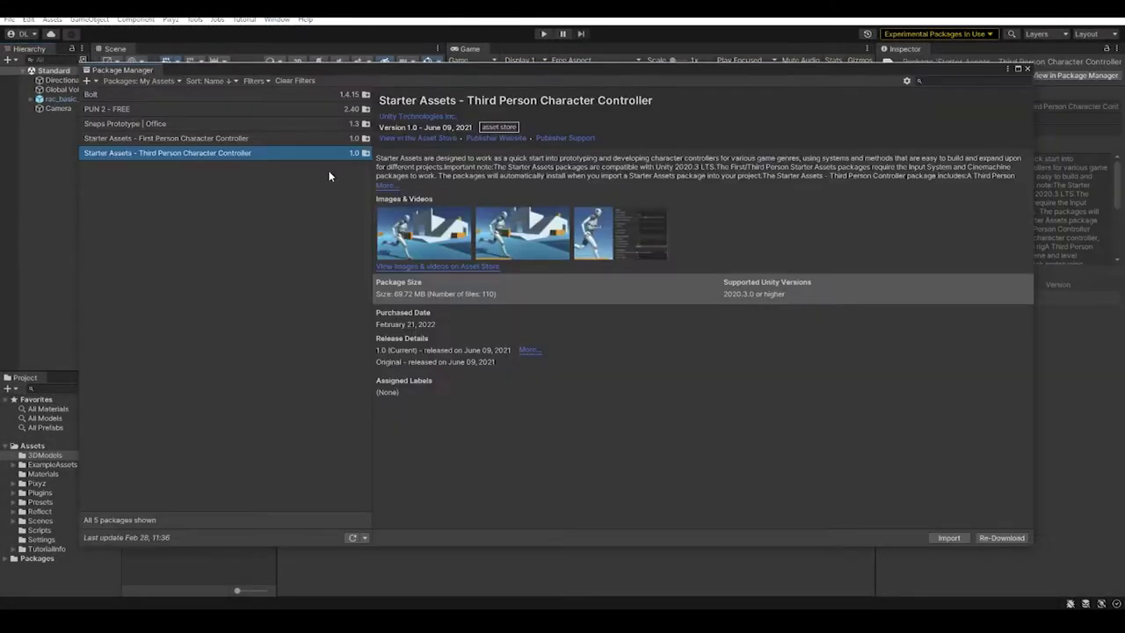
# - Check the My Assets packages and agree to enable the new input system backends with an editor restart
pyautogui.click(166, 86)
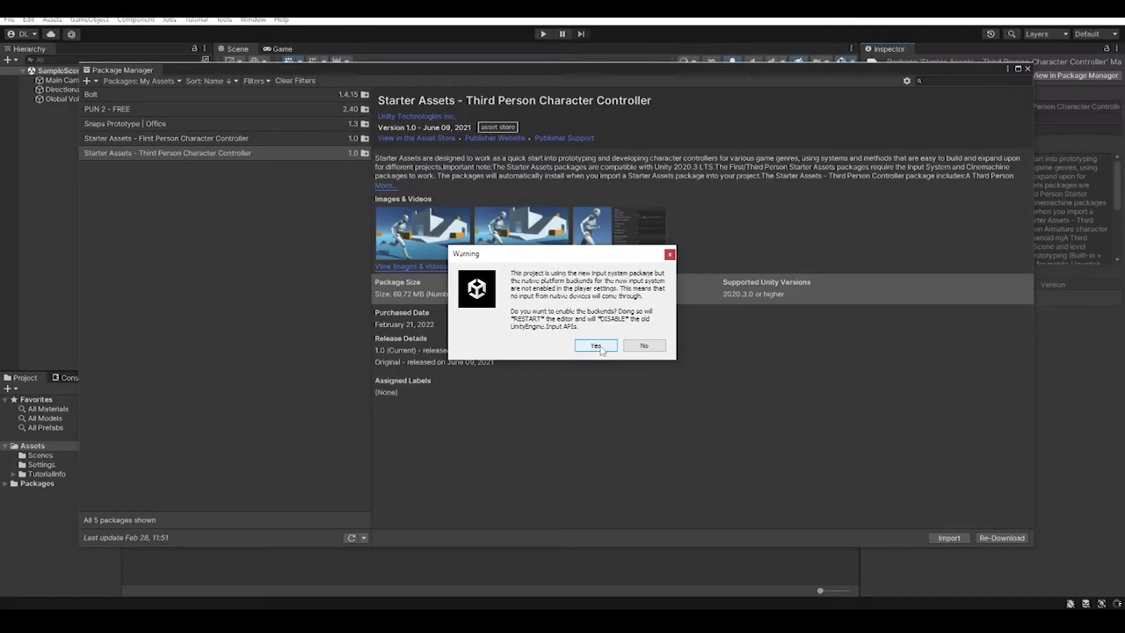
pyautogui.click(596, 346)
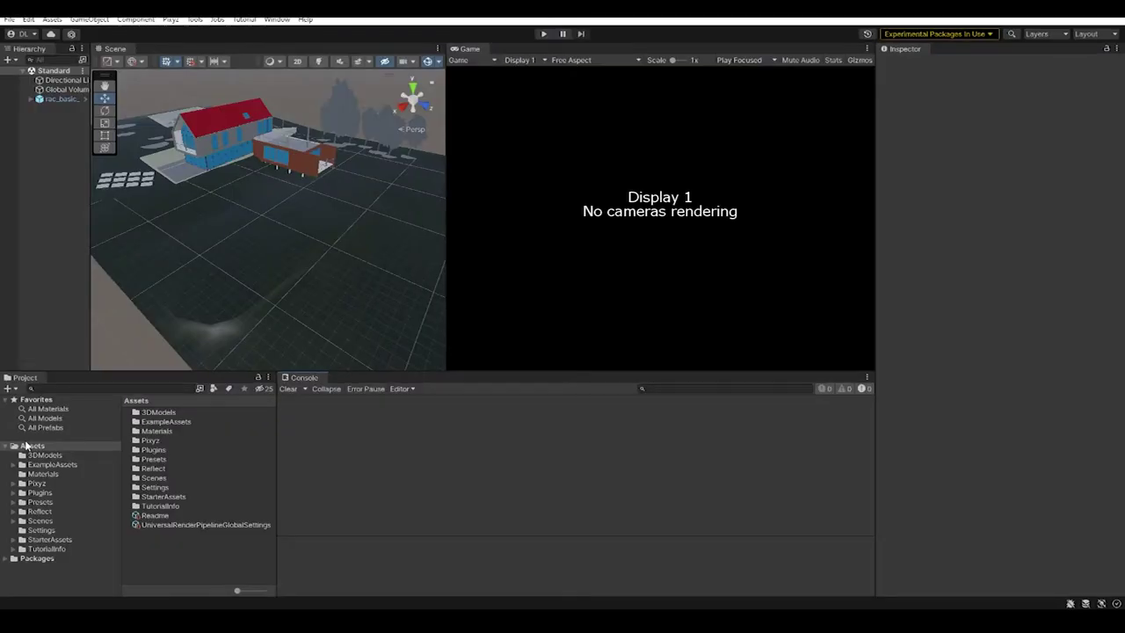
# - Add the NestedParent_Unpack prefab from the StarterAssets FirstPersonController Prefabs folder to the scene hierarchy
pyautogui.click(31, 447)
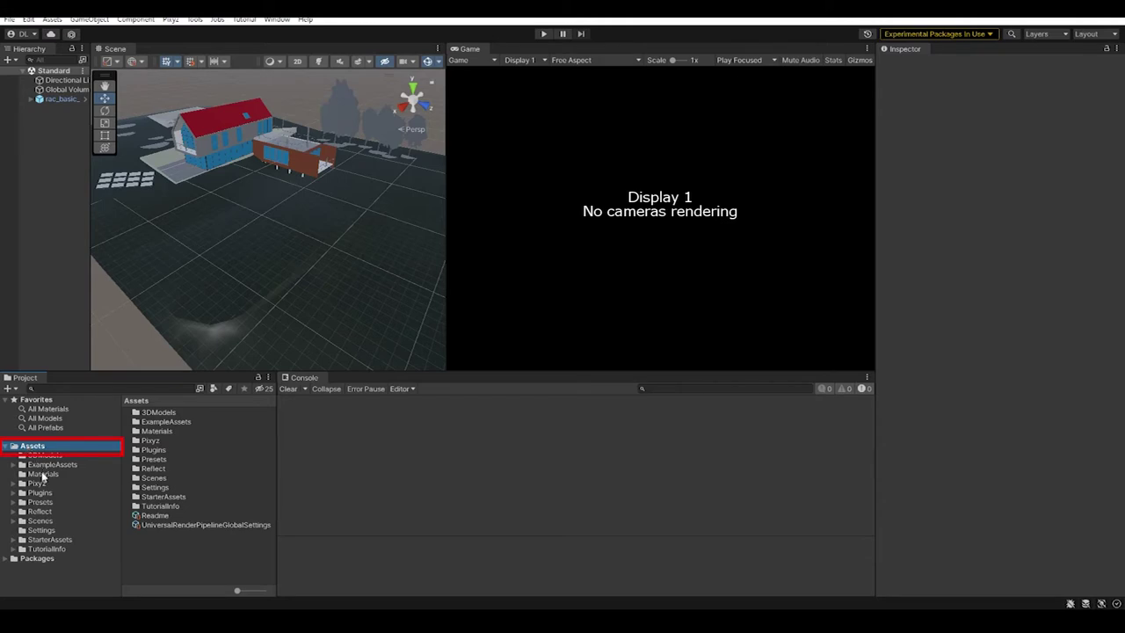
pyautogui.click(49, 540)
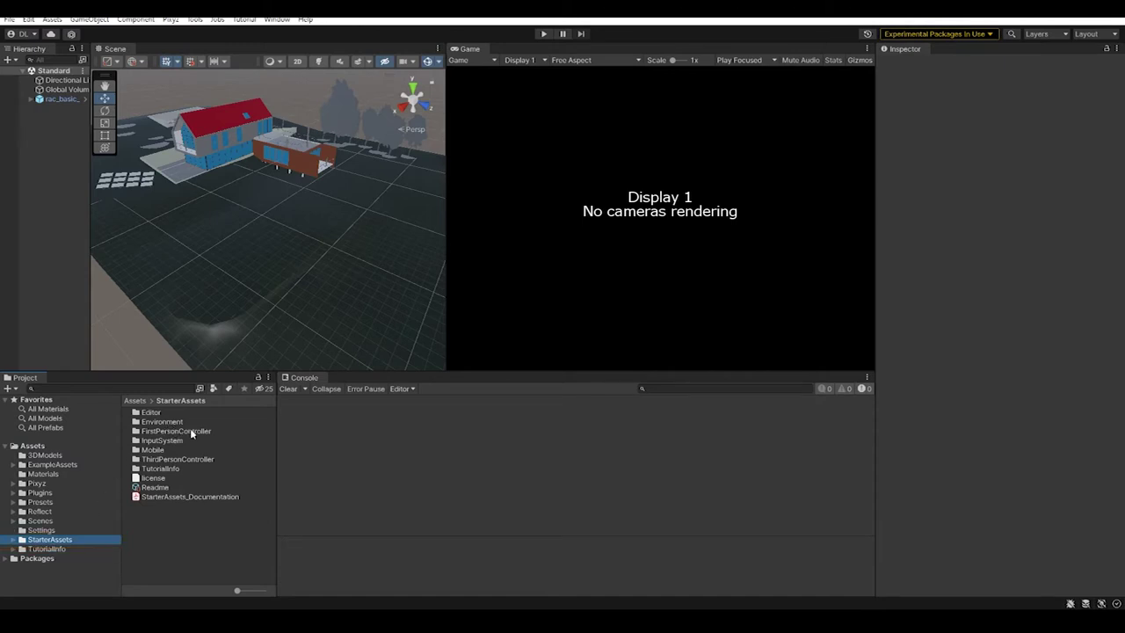
pyautogui.click(219, 432)
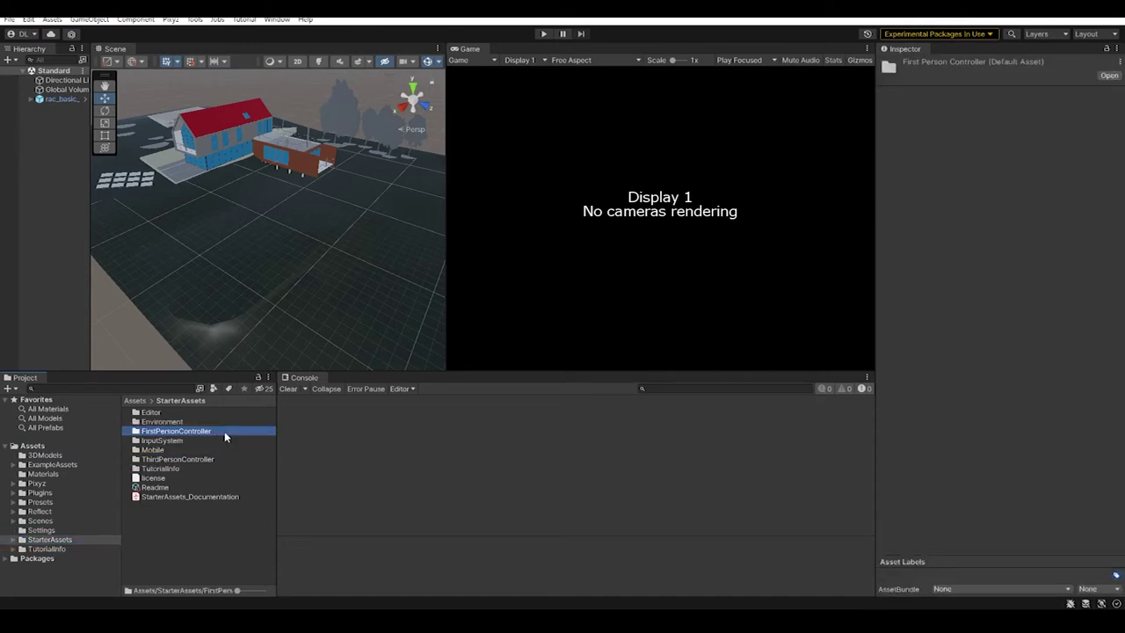
pyautogui.doubleClick(224, 431)
pyautogui.click(209, 414)
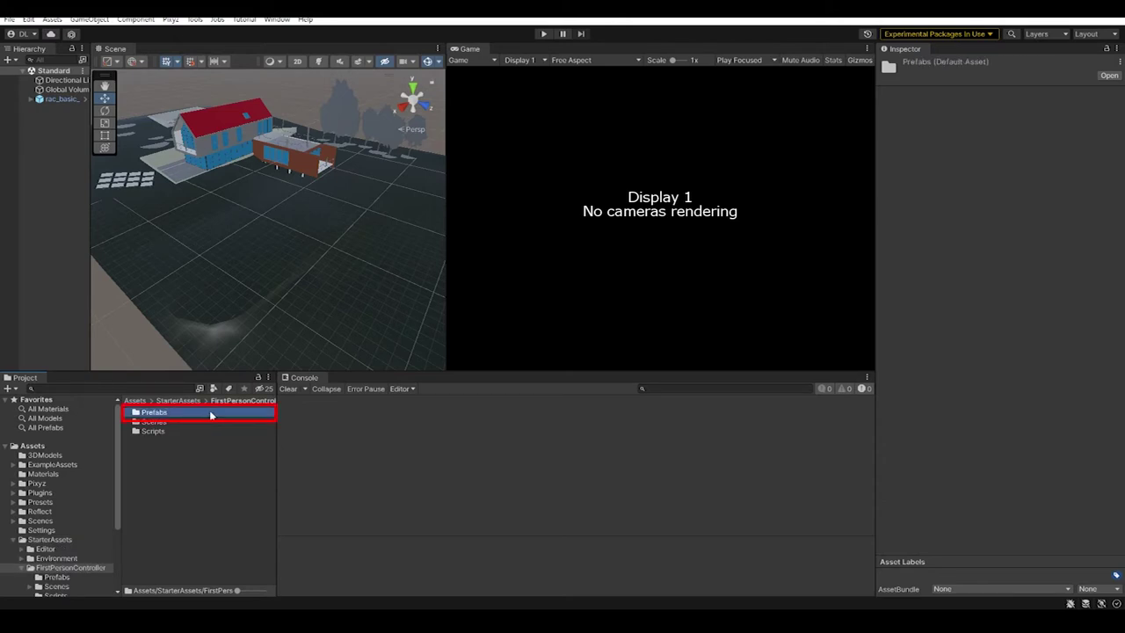
pyautogui.doubleClick(210, 414)
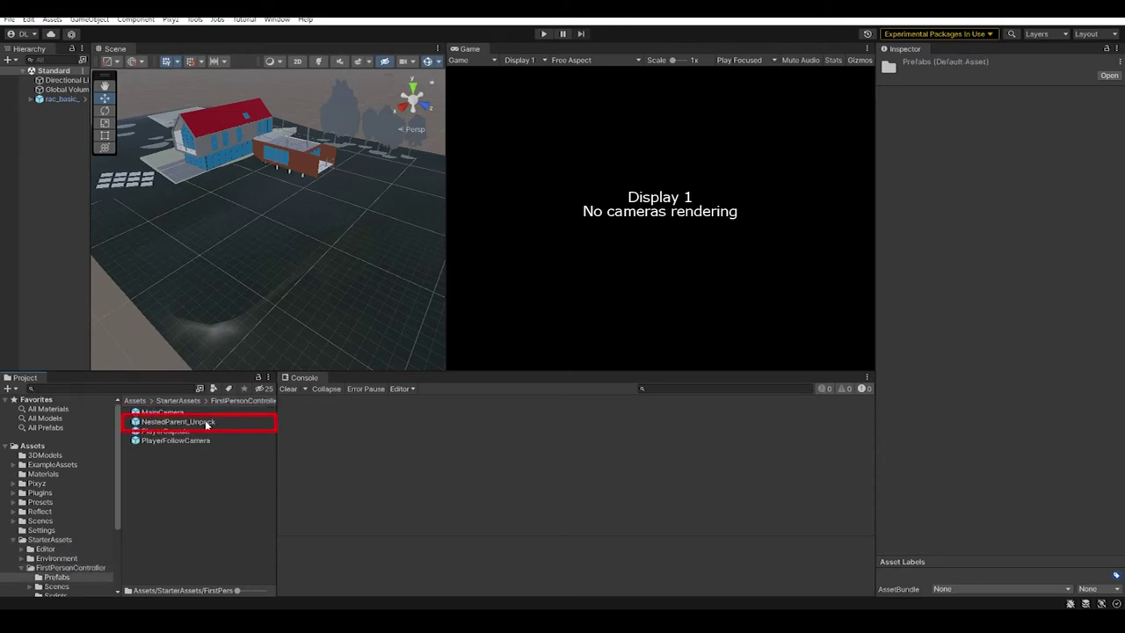
pyautogui.moveTo(206, 425); pyautogui.dragTo(58, 234)
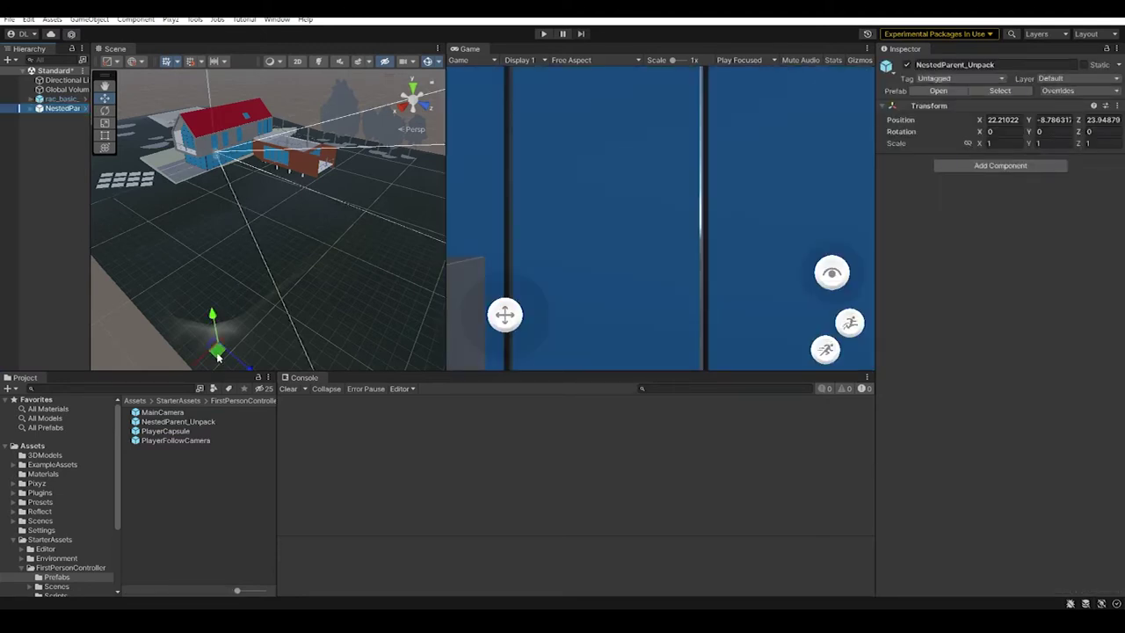
# - Move NestedParent_Unpack to about X 25.96, Z 37.32 so the player stands on the terrain in front of the house
pyautogui.moveTo(217, 354); pyautogui.dragTo(307, 493)
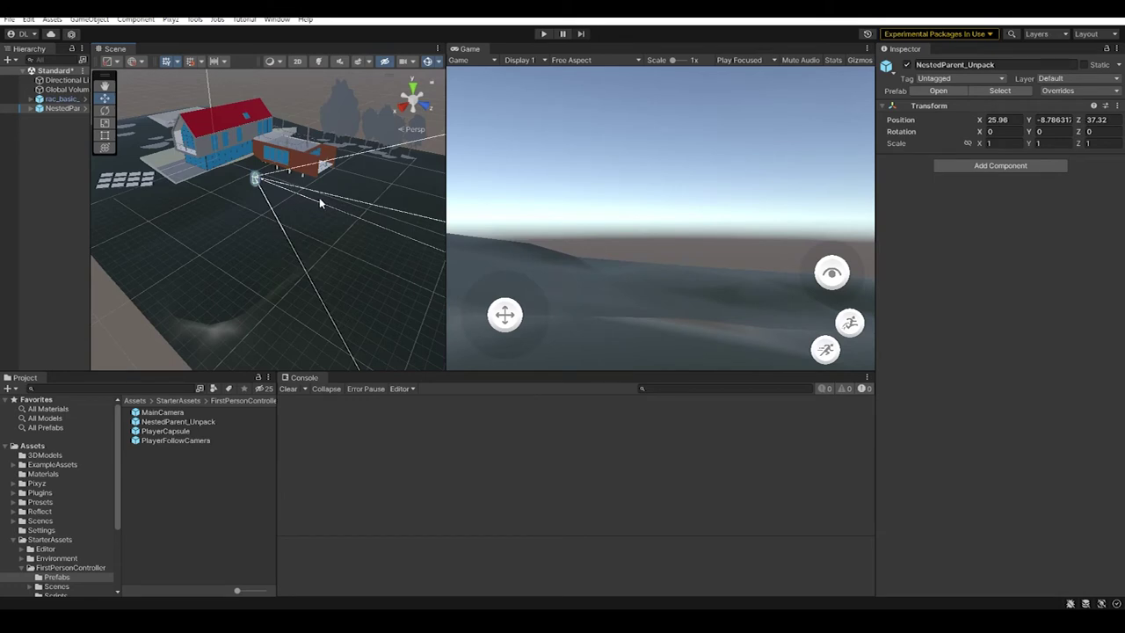
pyautogui.scroll(-5, 320, 200)
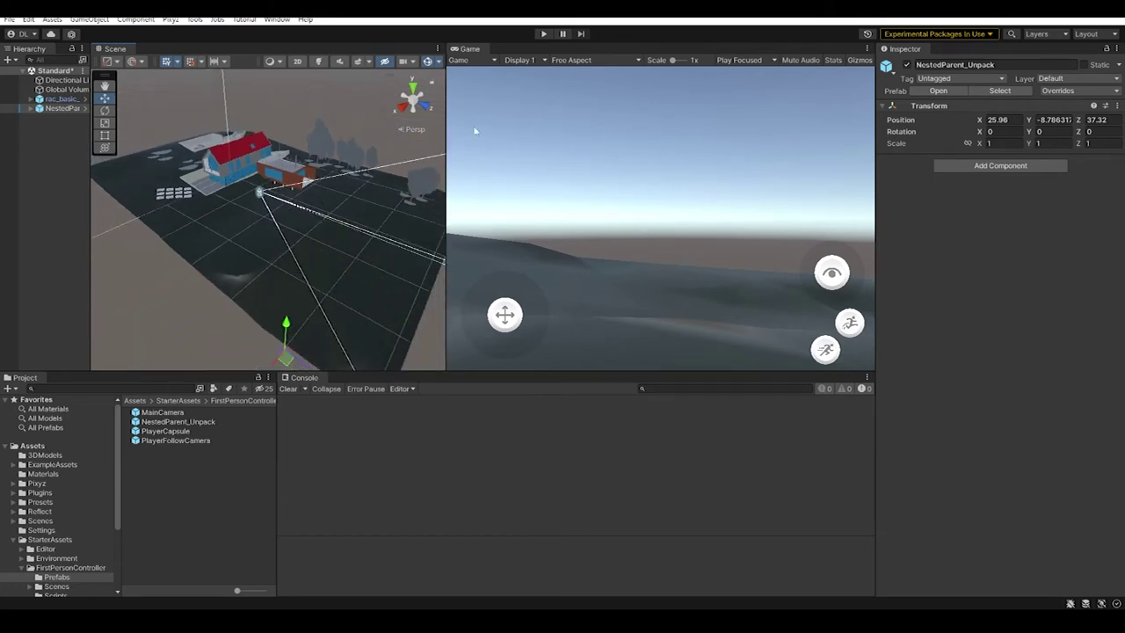
pyautogui.scroll(5, 253, 195)
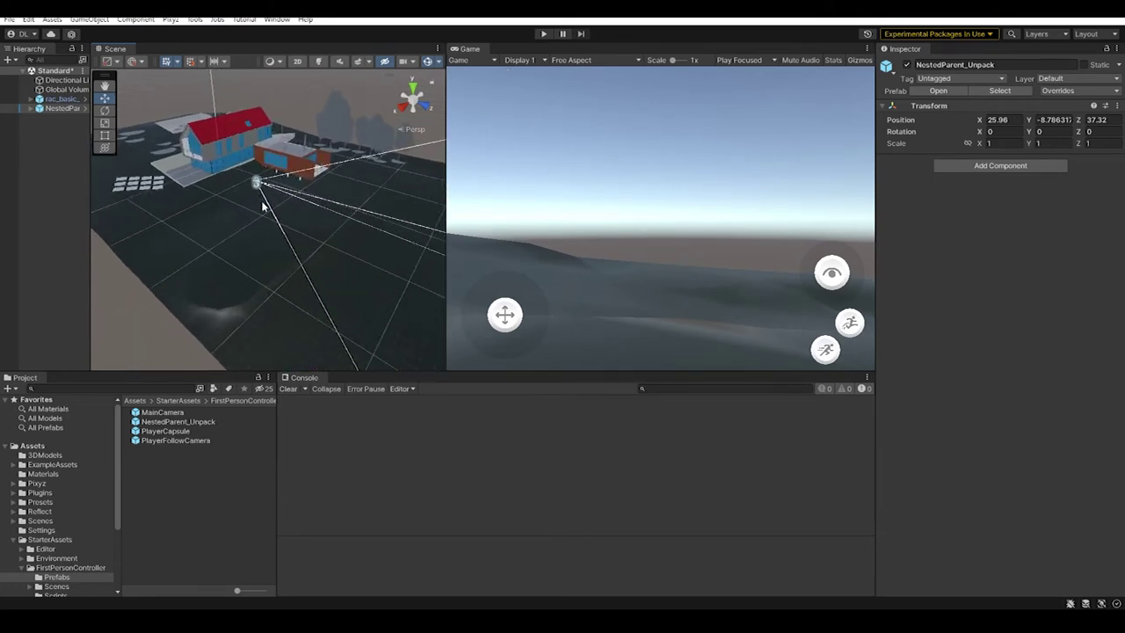
pyautogui.moveTo(269, 219); pyautogui.dragTo(268, 189, button='right')
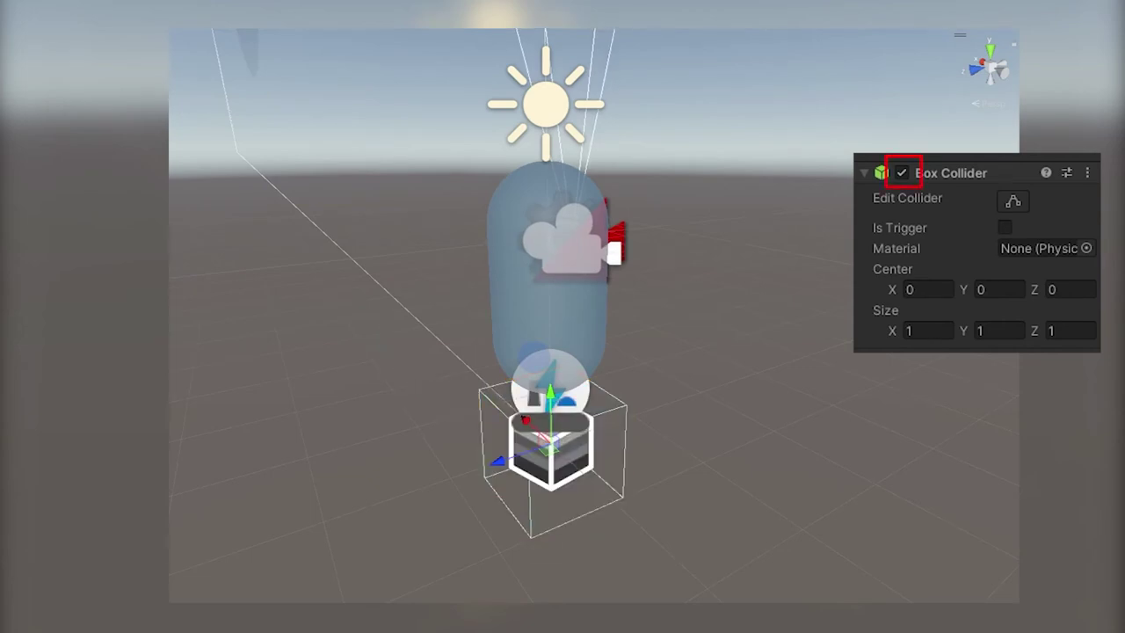
pyautogui.click(902, 173)
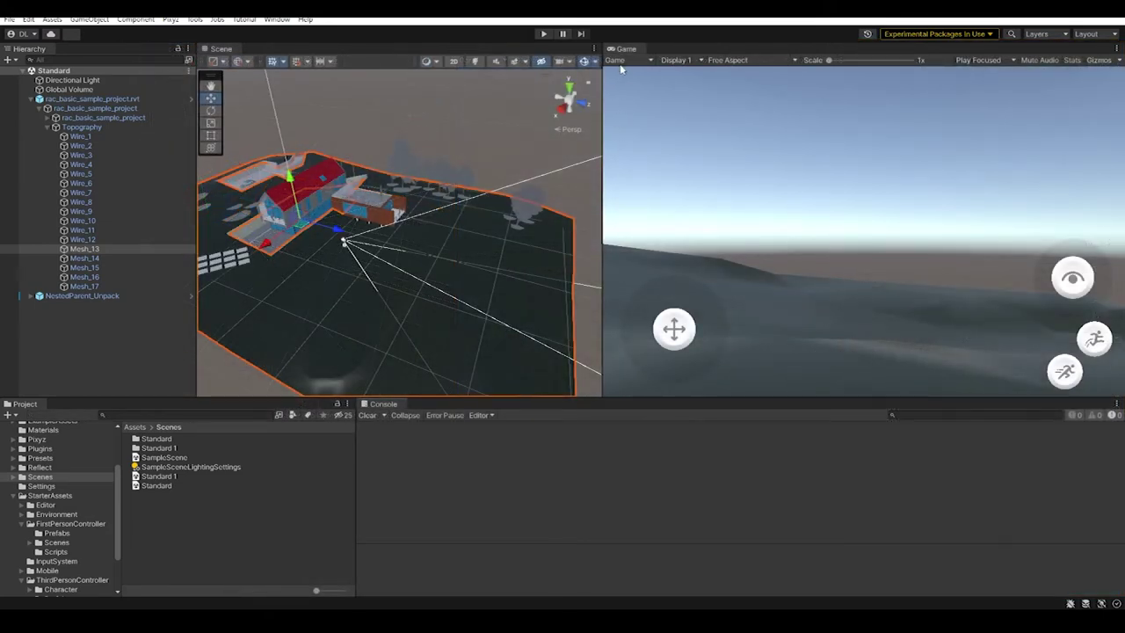
# - Add an Inspector tab to the layout beside the Game view
pyautogui.rightClick(627, 49)
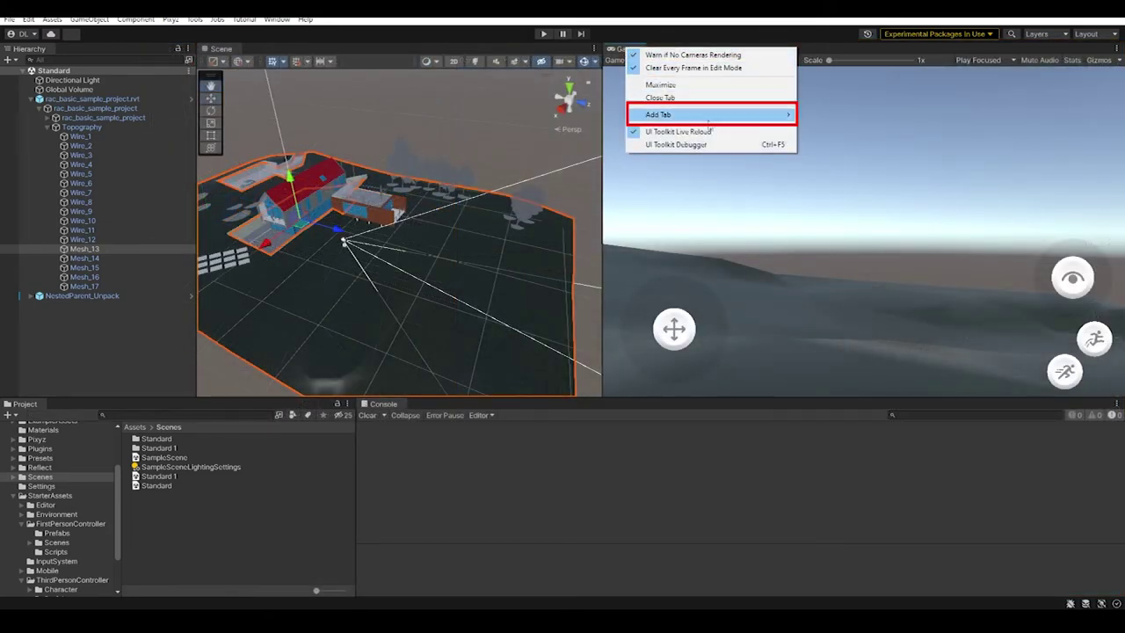
pyautogui.moveTo(703, 114)
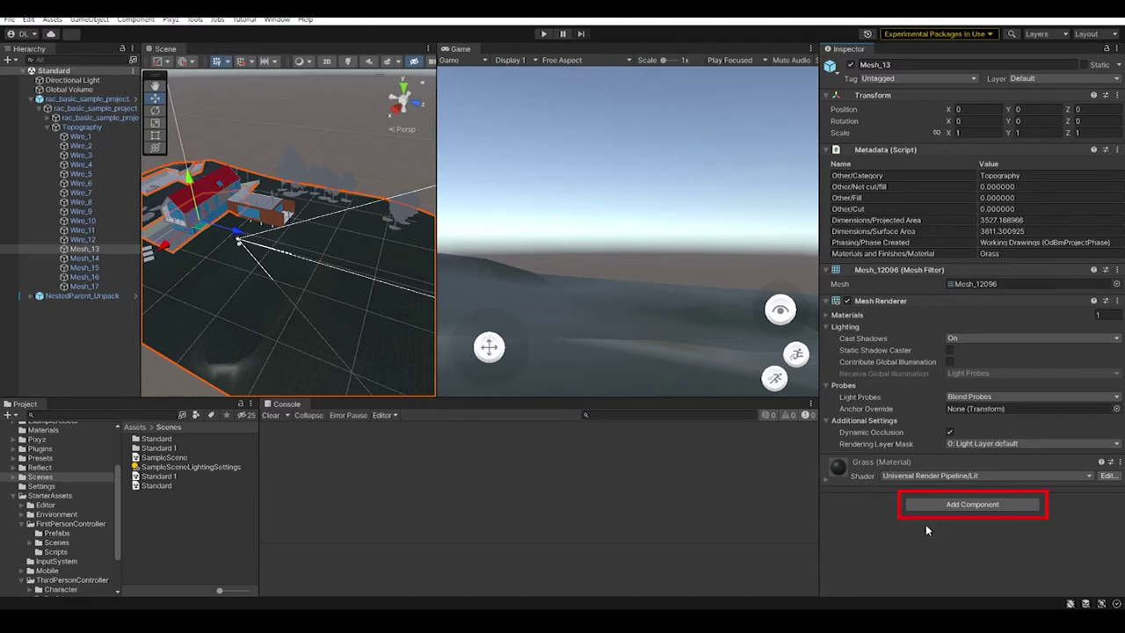
# - Add a Mesh Collider component to the topography mesh Mesh_13 and run the scene to test it
pyautogui.click(988, 508)
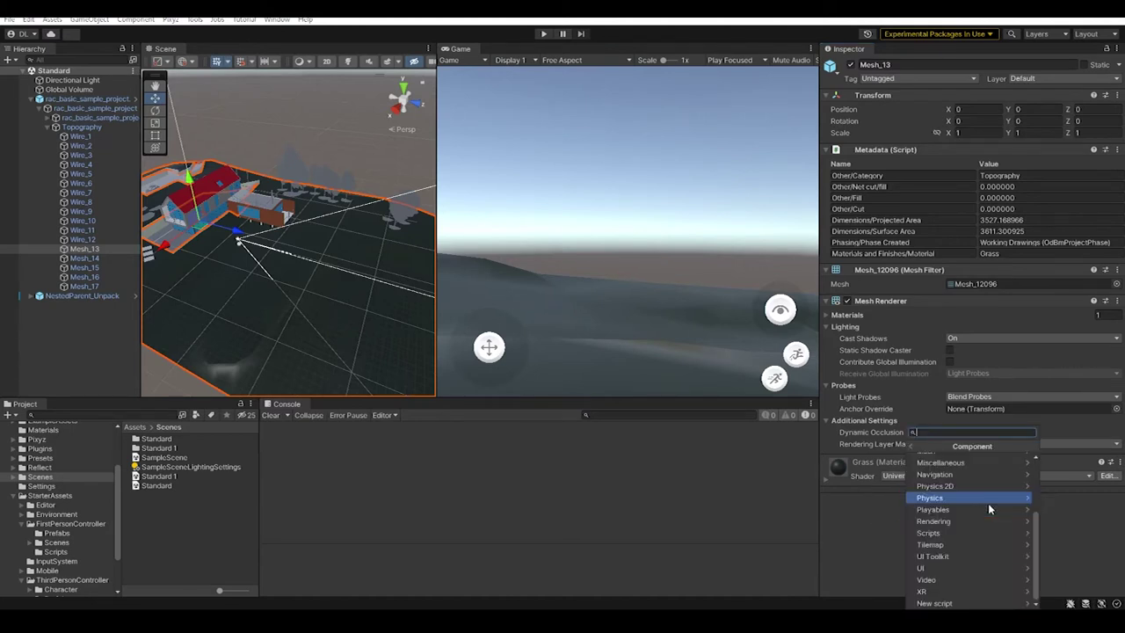
pyautogui.write('mesh')
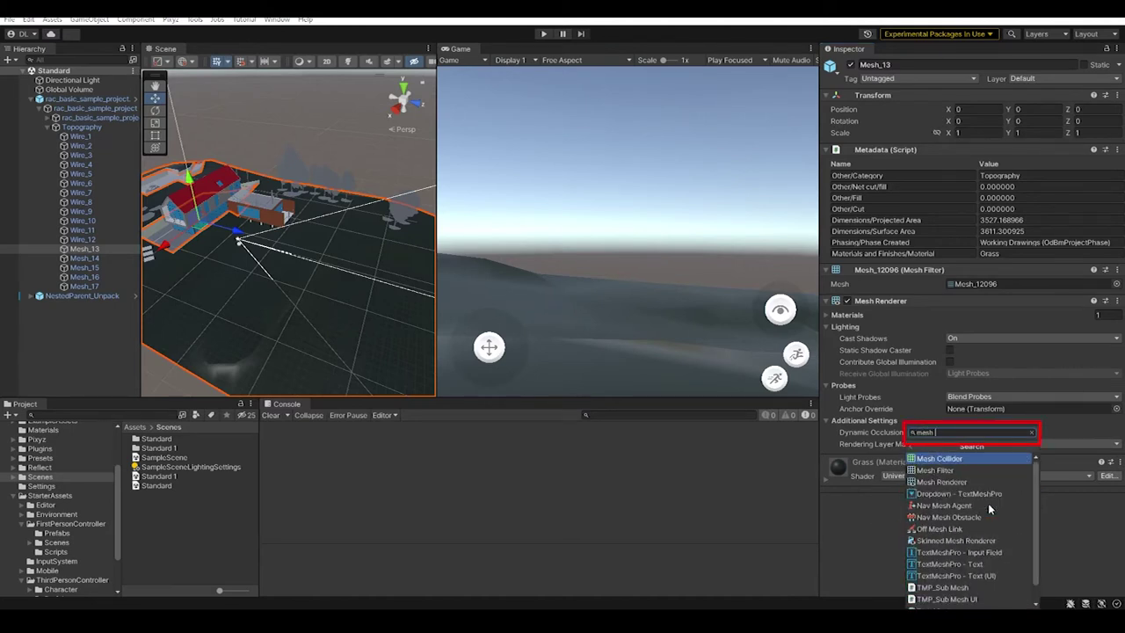
pyautogui.write(' collider')
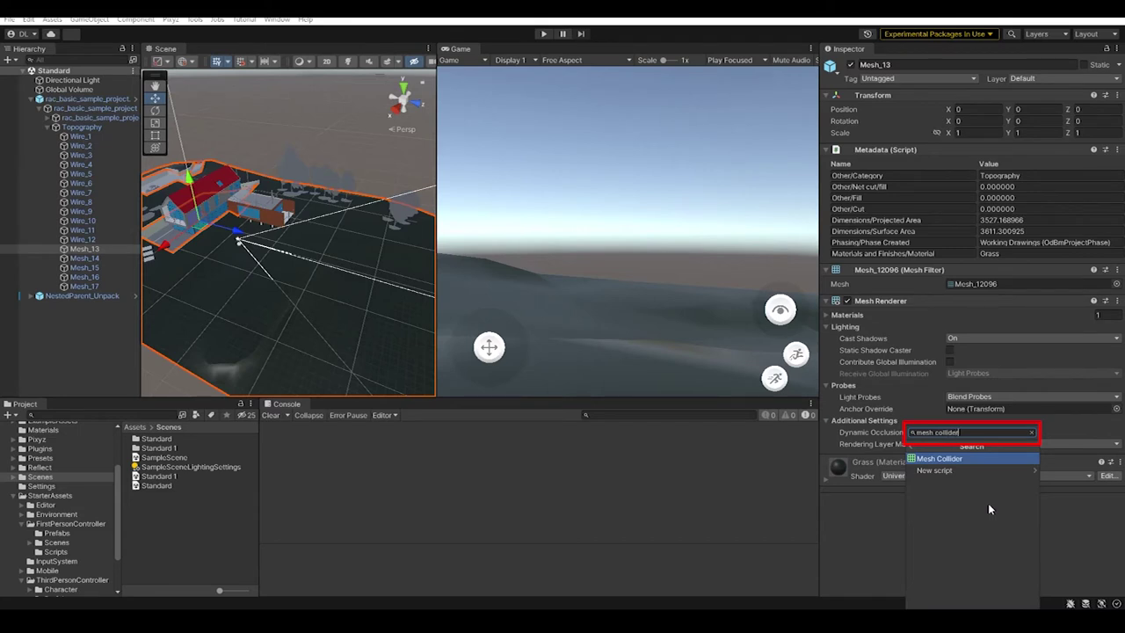
pyautogui.click(995, 459)
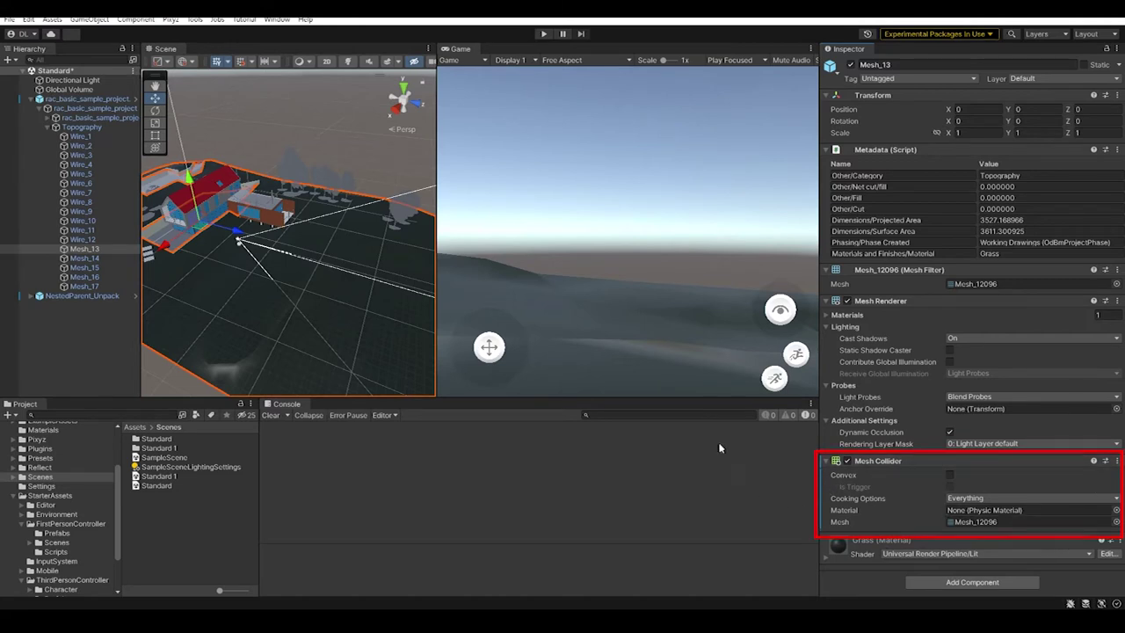
pyautogui.click(542, 34)
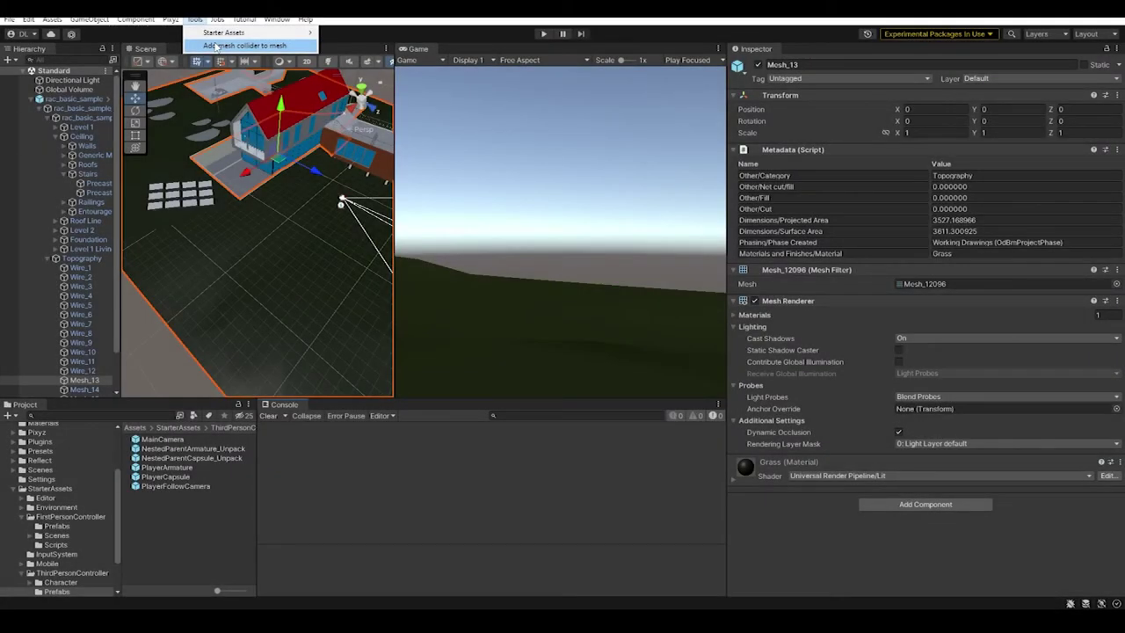
# - Open the custom Add mesh collider to mesh tool and dock its Metadata Extension Editor window beside the Inspector
pyautogui.click(217, 46)
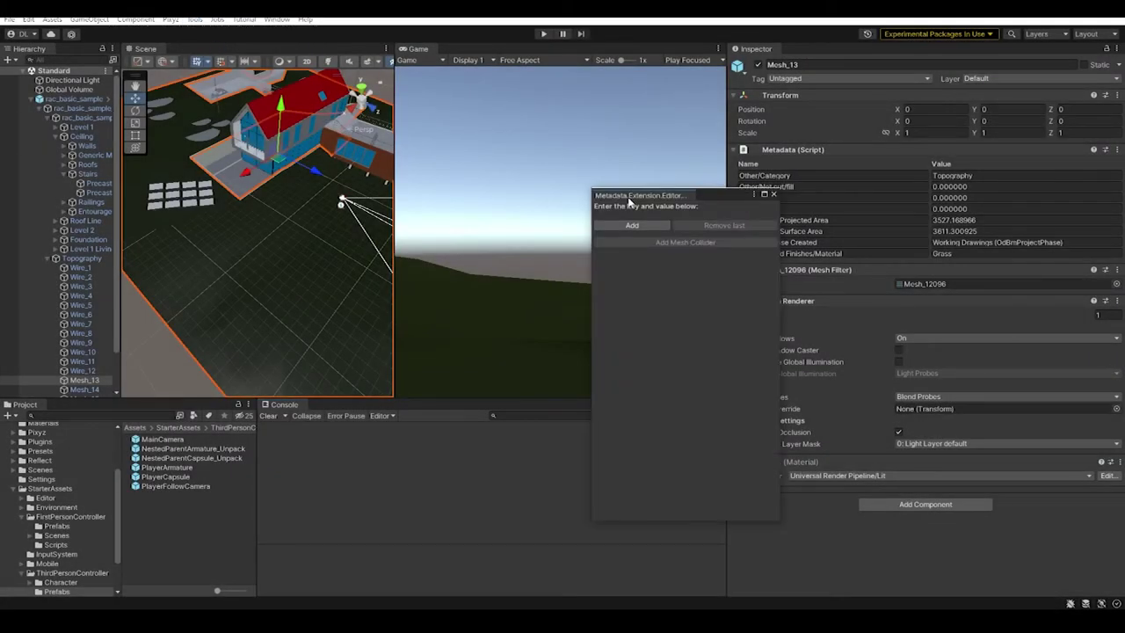
pyautogui.moveTo(629, 200); pyautogui.dragTo(1073, 106)
pyautogui.moveTo(1007, 224); pyautogui.dragTo(946, 229)
# - Create the first metadata condition for the mesh collider tool with key Other/Category and value Topography
pyautogui.click(990, 79)
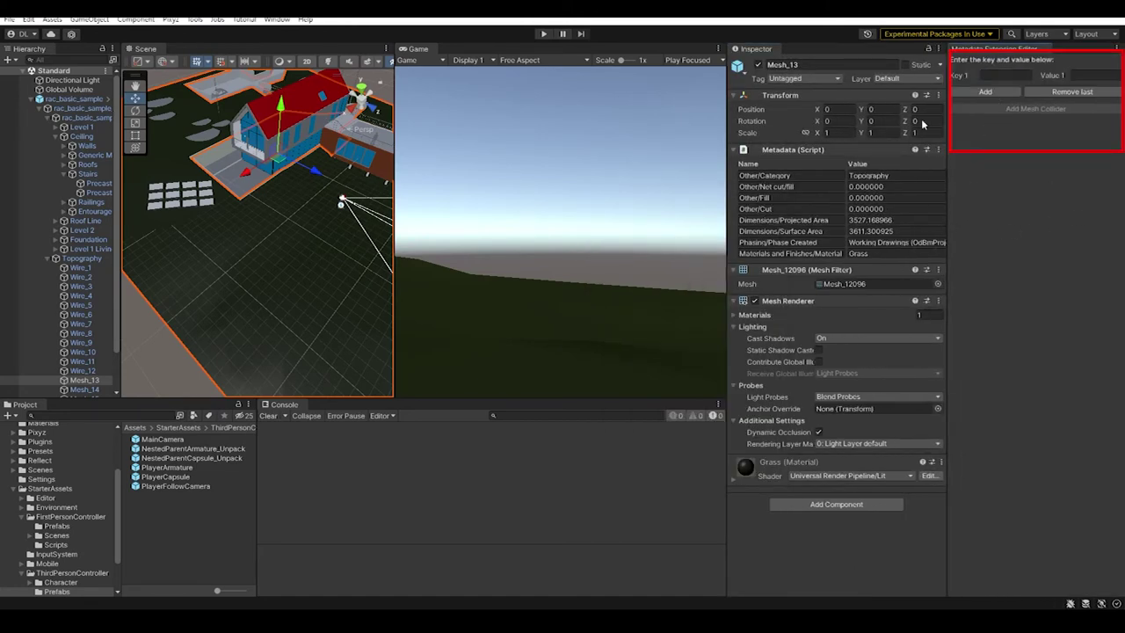
pyautogui.click(1005, 76)
pyautogui.write('Other/Category')
pyautogui.click(1097, 75)
pyautogui.write('Topography')
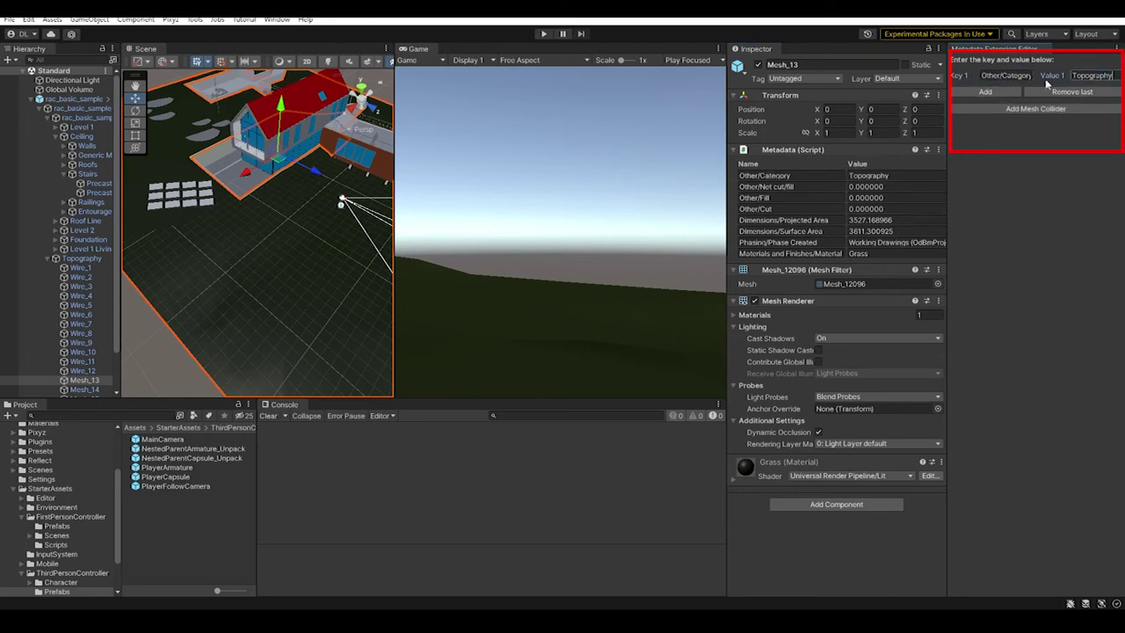
# - Add a second metadata condition with key Other/Category and value Floors to the mesh collider tool
pyautogui.click(985, 92)
pyautogui.hotkey('ctrl', 'c')
pyautogui.click(1004, 87)
pyautogui.hotkey('ctrl', 'v')
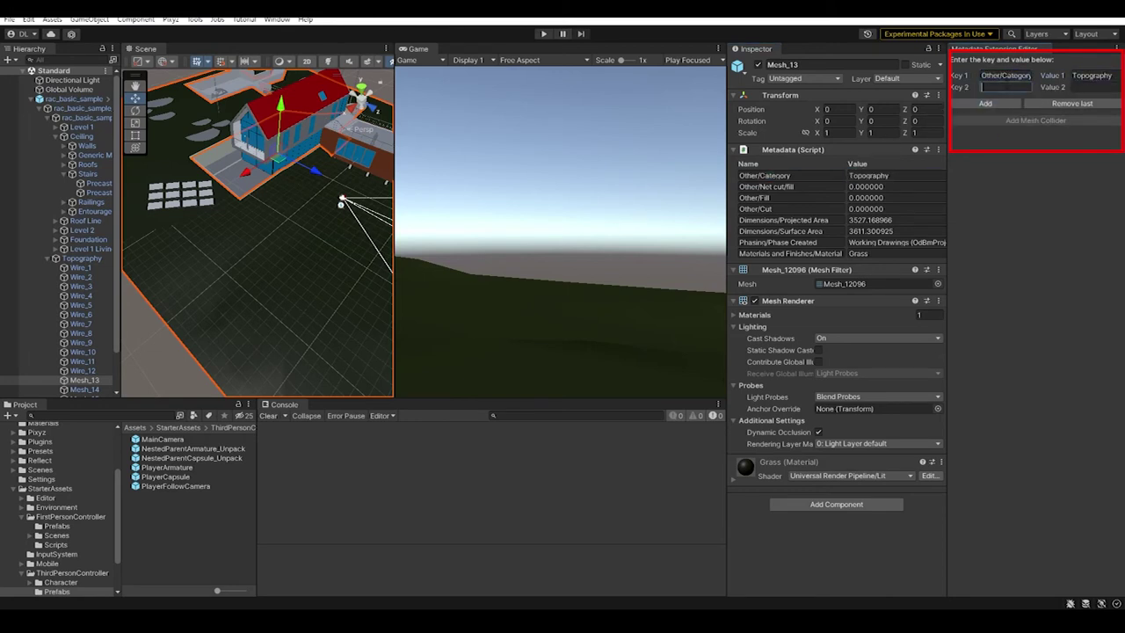
pyautogui.click(1095, 87)
pyautogui.write('Floors')
# - Add a third metadata condition with key Other/Category and value Stairs
pyautogui.click(986, 103)
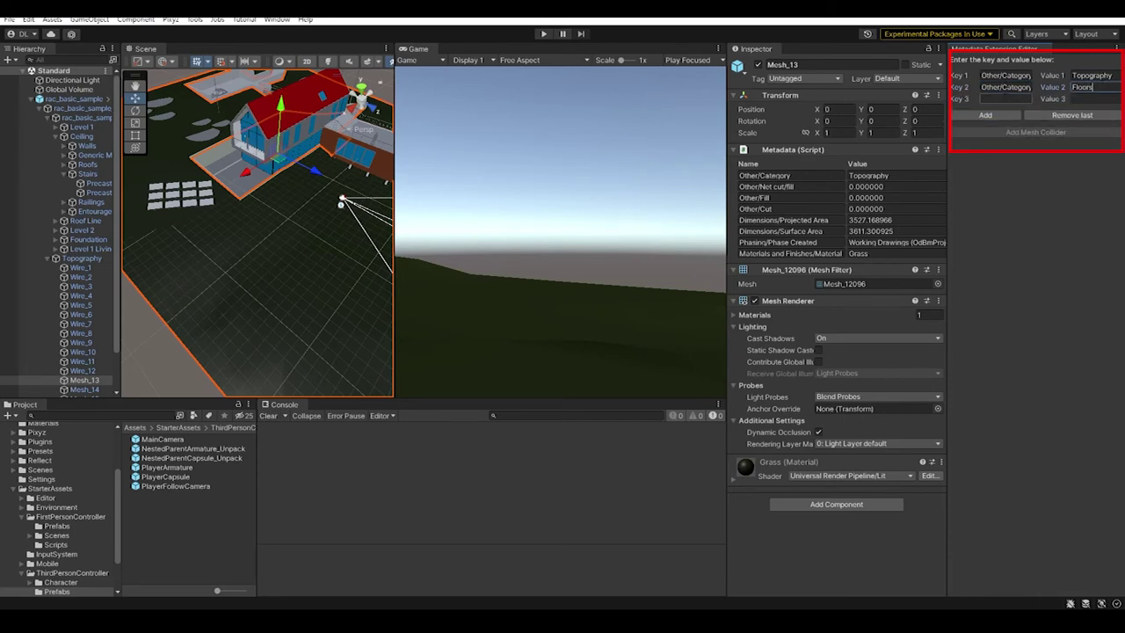
pyautogui.click(1098, 100)
pyautogui.write('Stairs')
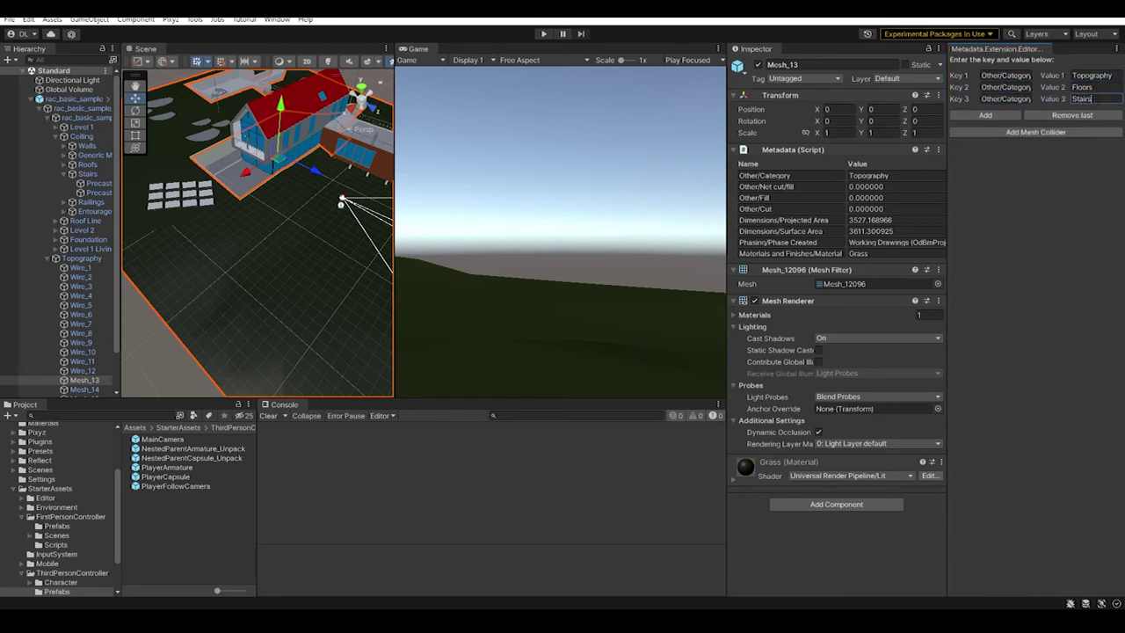
# - Add mesh colliders to all meshes matching the three metadata conditions and run the scene
pyautogui.click(1036, 132)
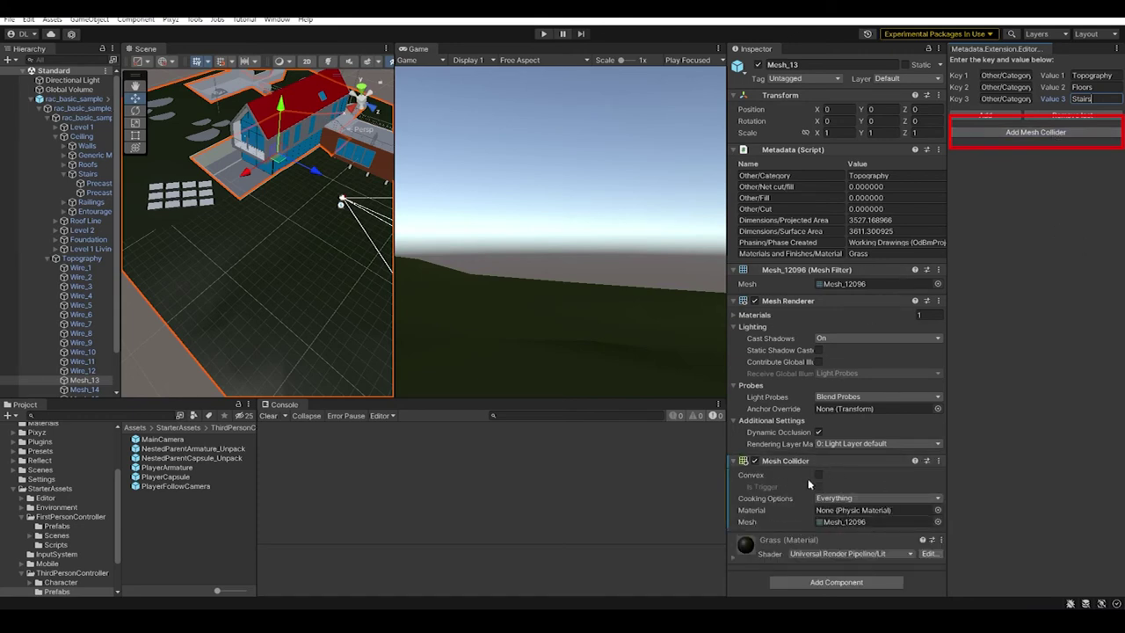
pyautogui.hotkey('ctrl', 'p')
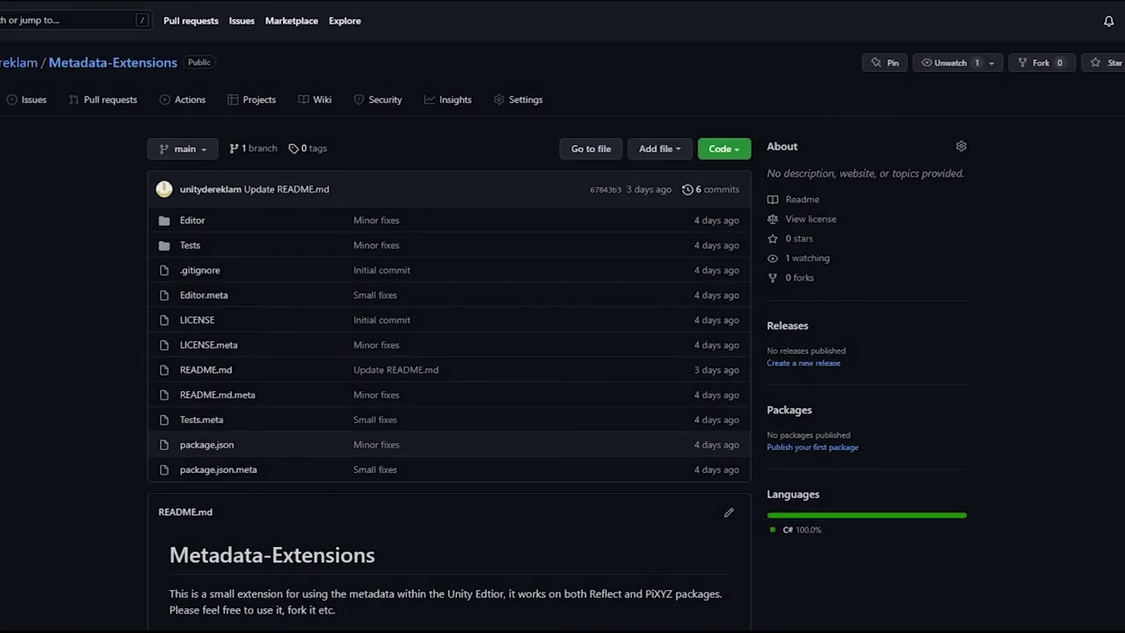
# - On the Metadata-Extensions GitHub page, read through the README's requirements and install instructions
pyautogui.scroll(-4, 563, 317)
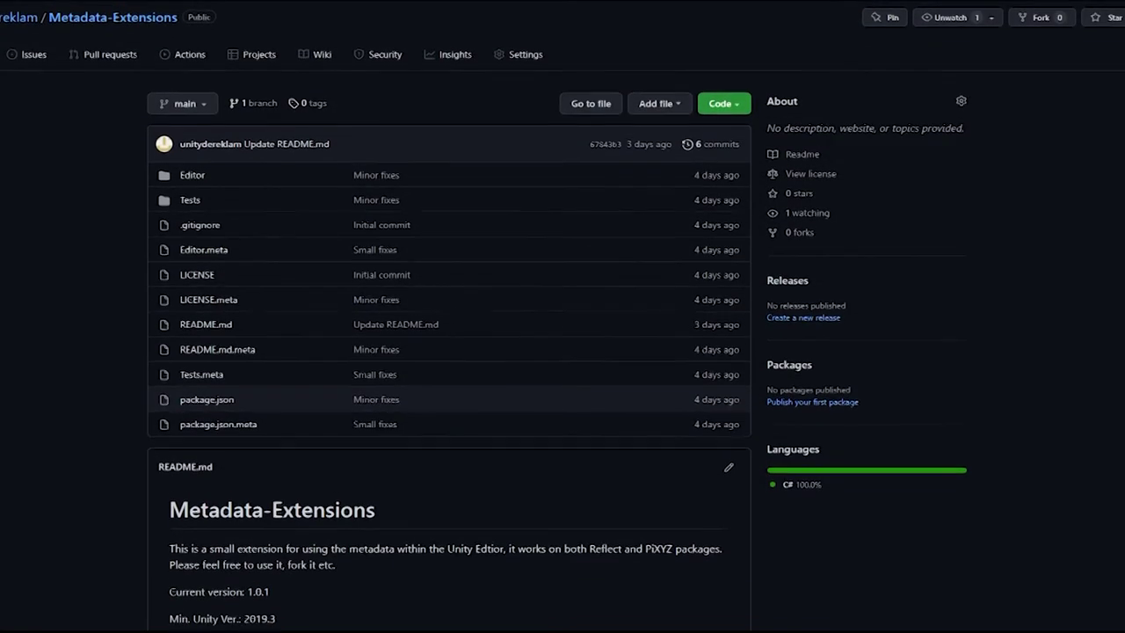
pyautogui.scroll(-4, 563, 317)
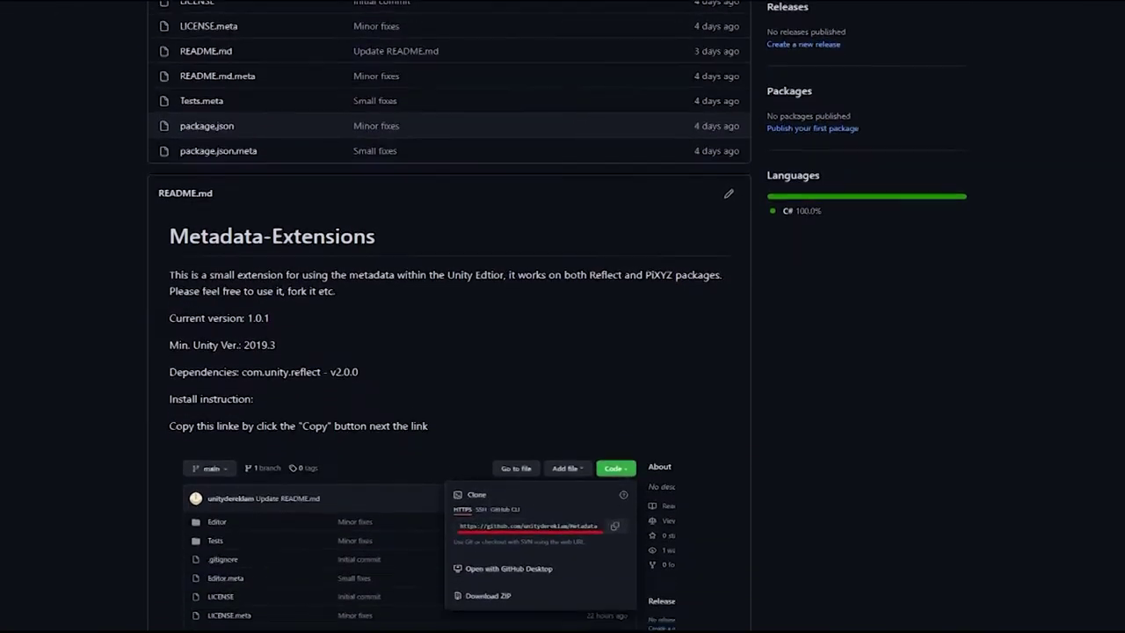
pyautogui.scroll(-7, 563, 317)
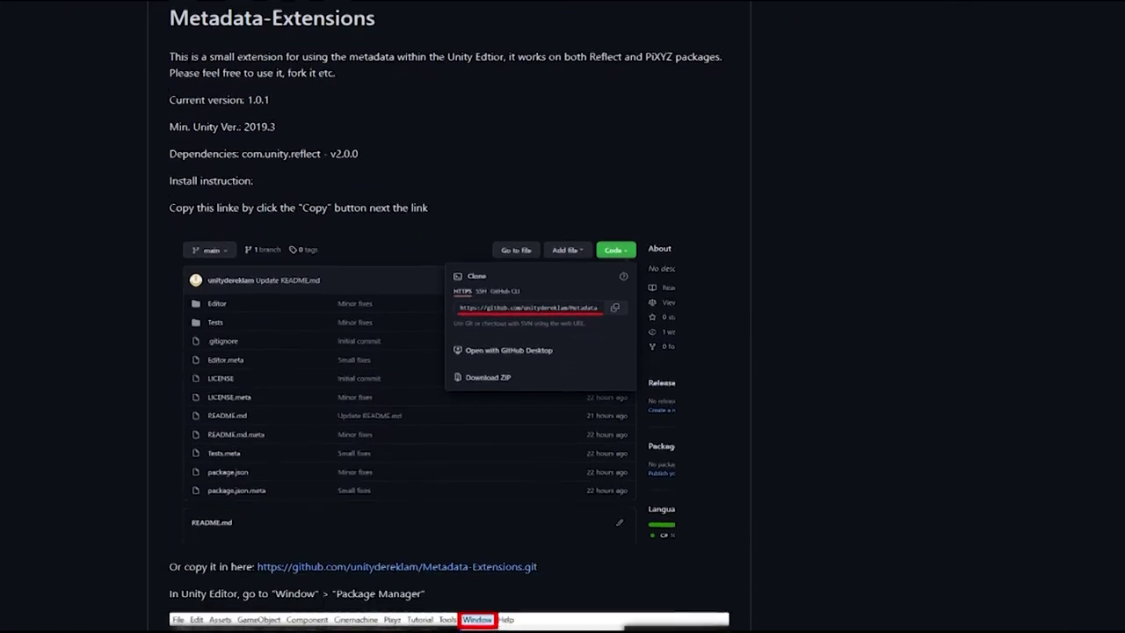
pyautogui.scroll(-12, 563, 317)
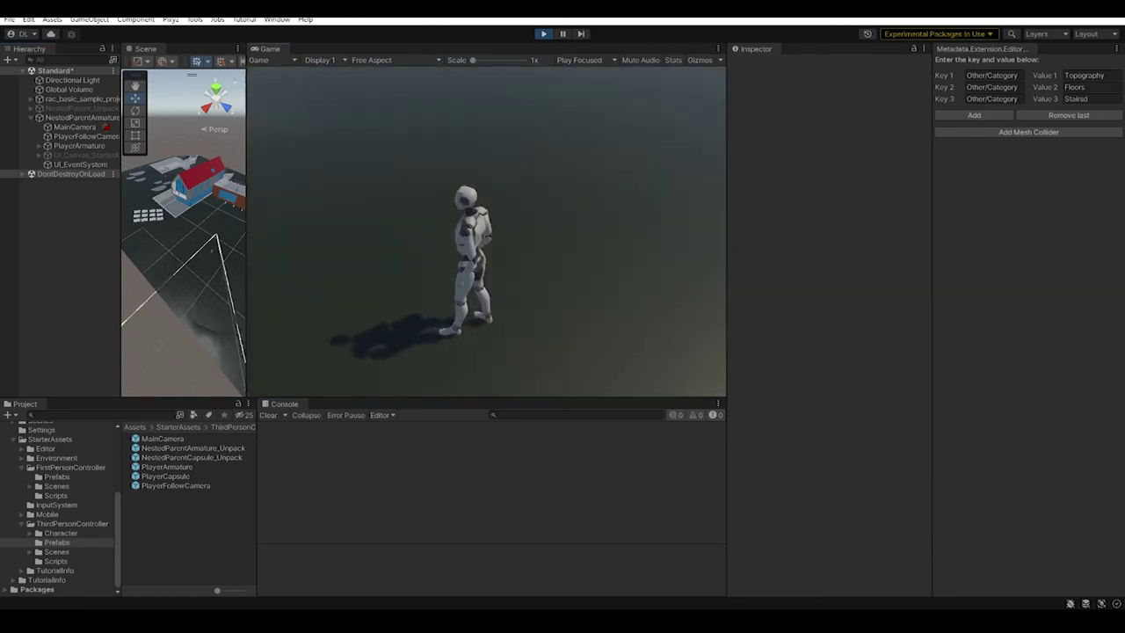
# - In the running Unity scene, walk the third-person character across the topography toward the house terrace to test the ground collider
pyautogui.press('w')
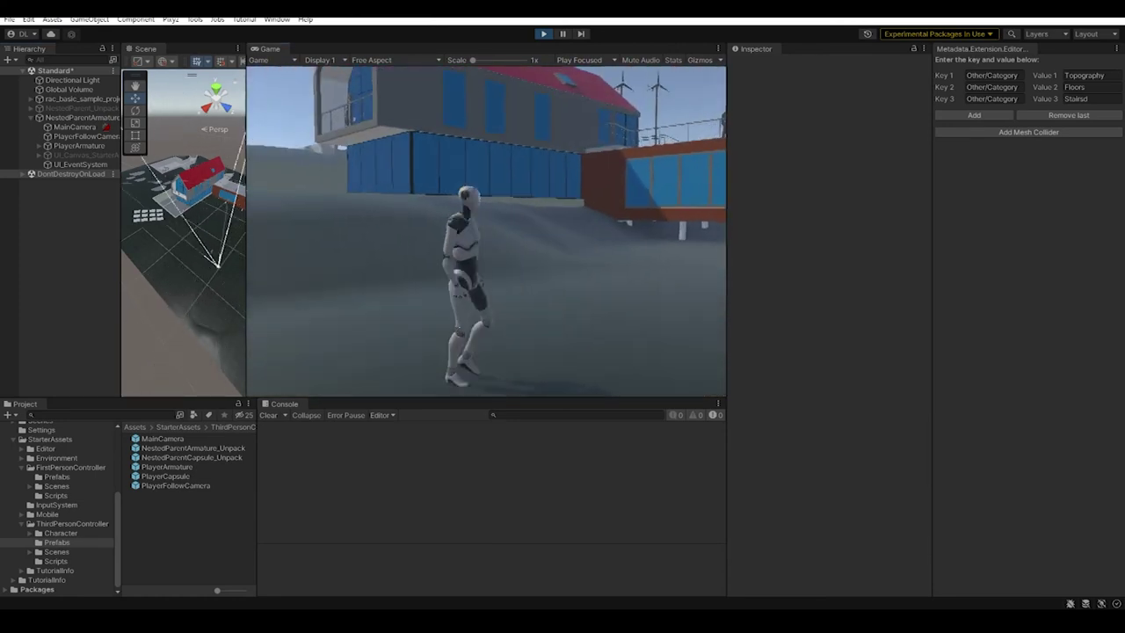
pyautogui.press('w')
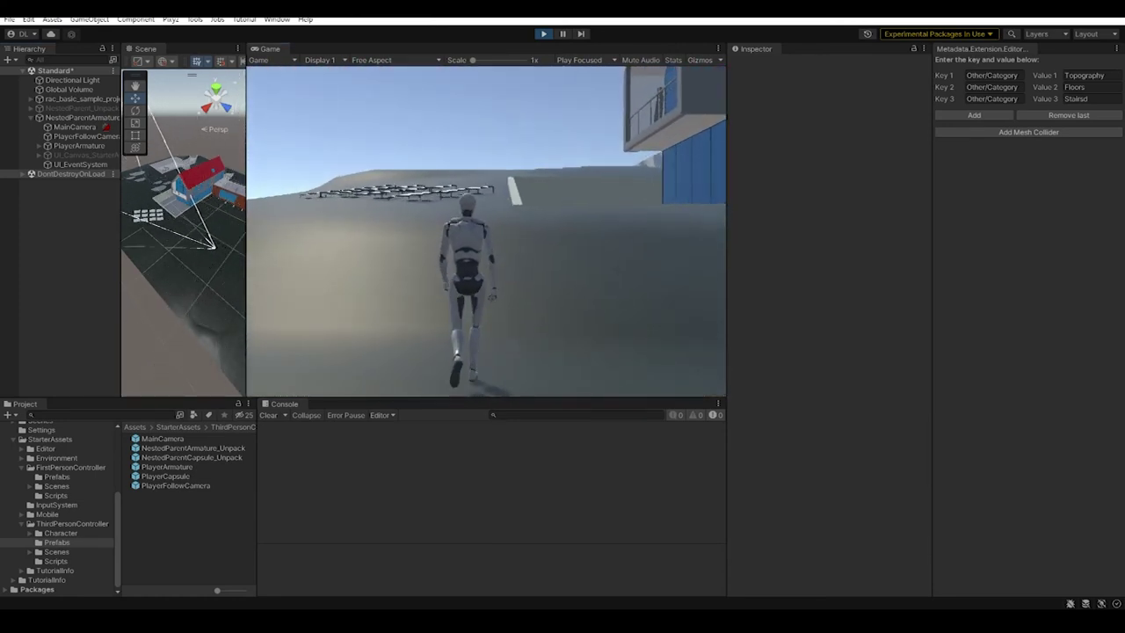
pyautogui.press('w')
pyautogui.press('w')
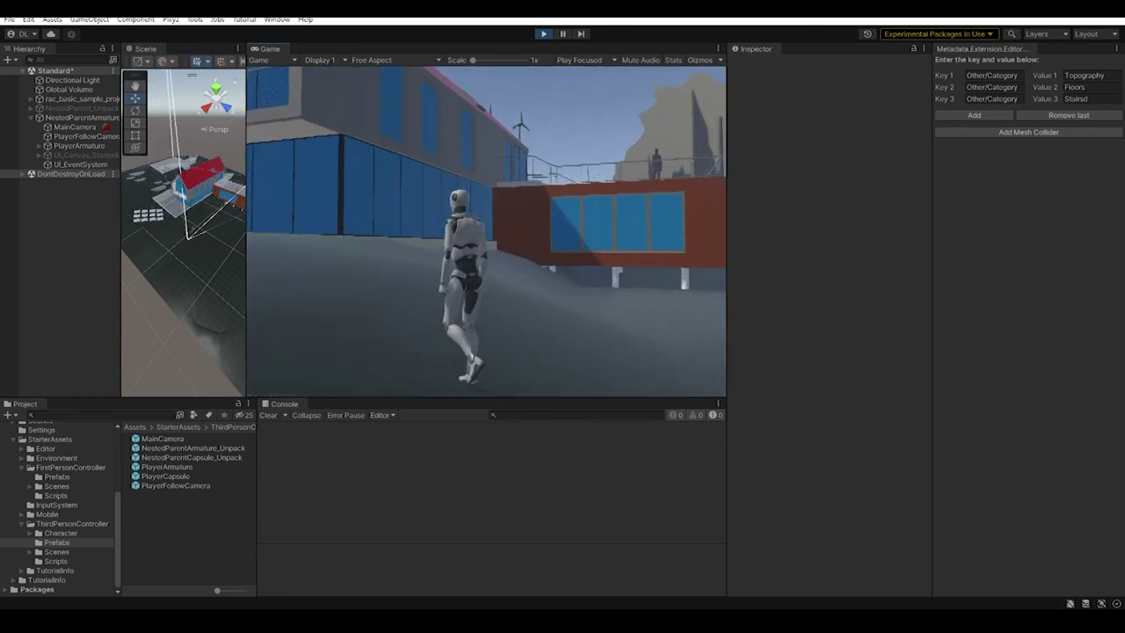
pyautogui.press('w')
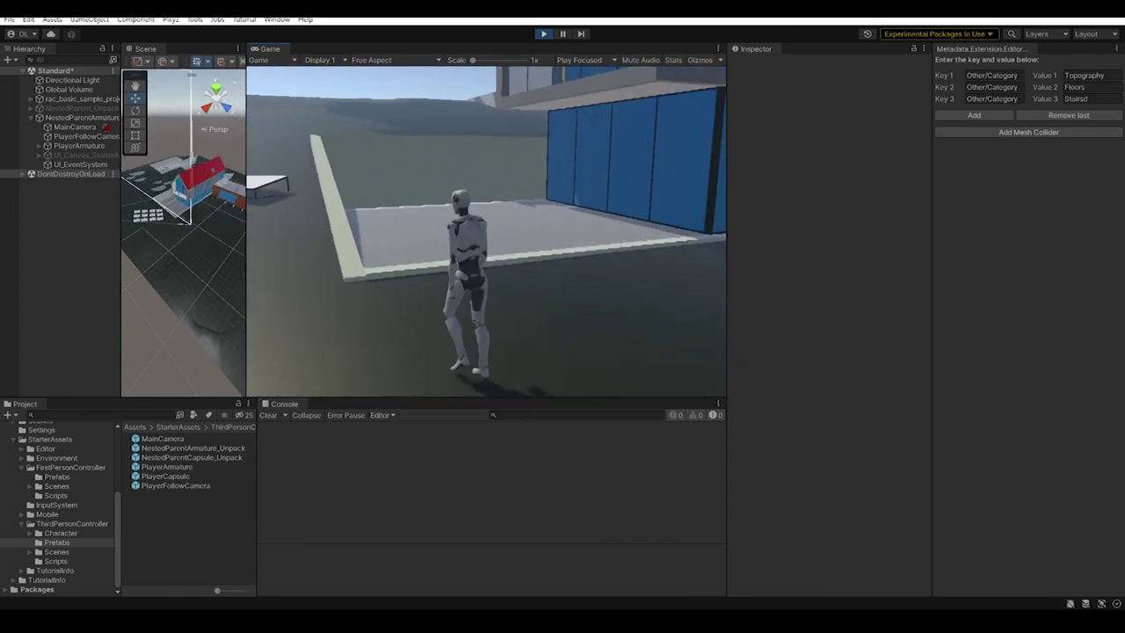
# - Move the character onto the terrace and run through the house interior to the far side to test the floor colliders
pyautogui.press('w')
pyautogui.hotkey('shift', 'w')
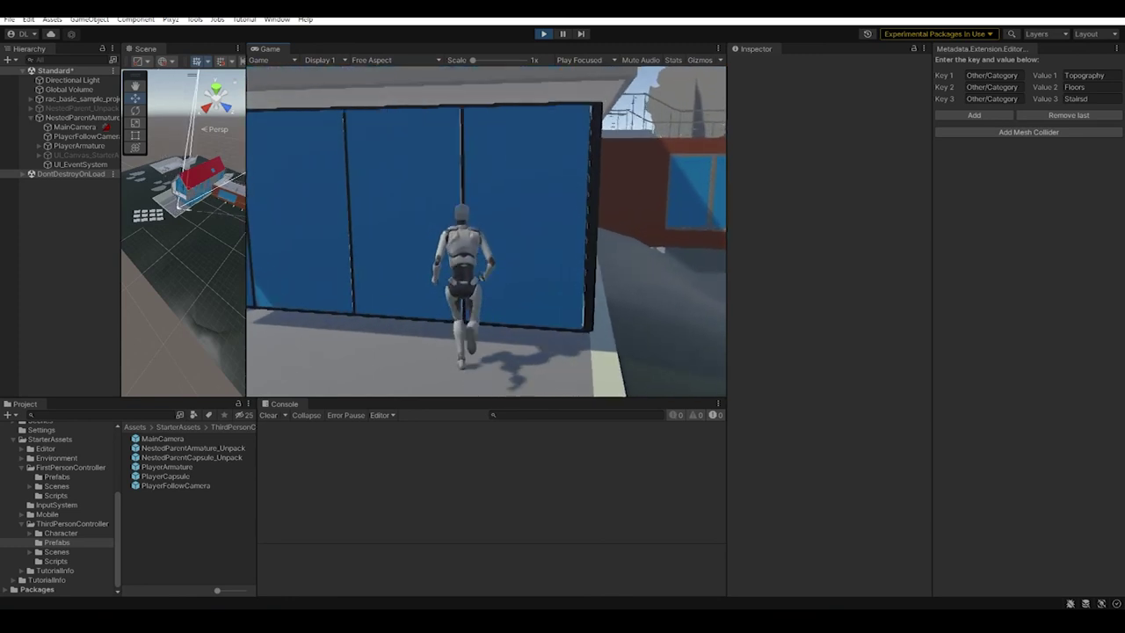
pyautogui.hotkey('shift', 'w')
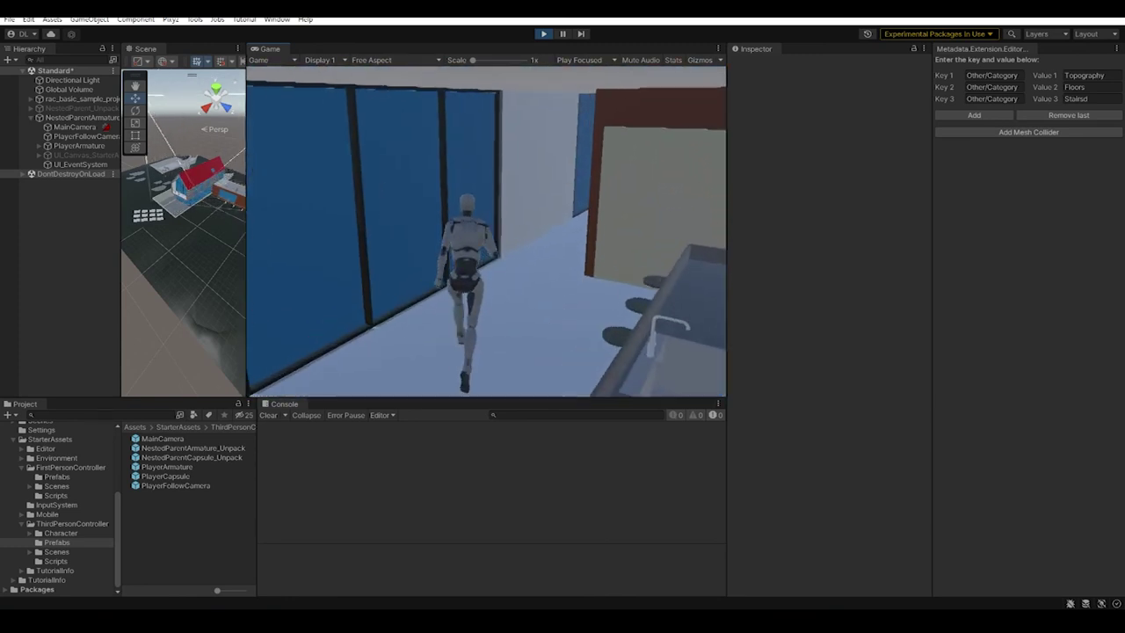
pyautogui.hotkey('shift', 'w')
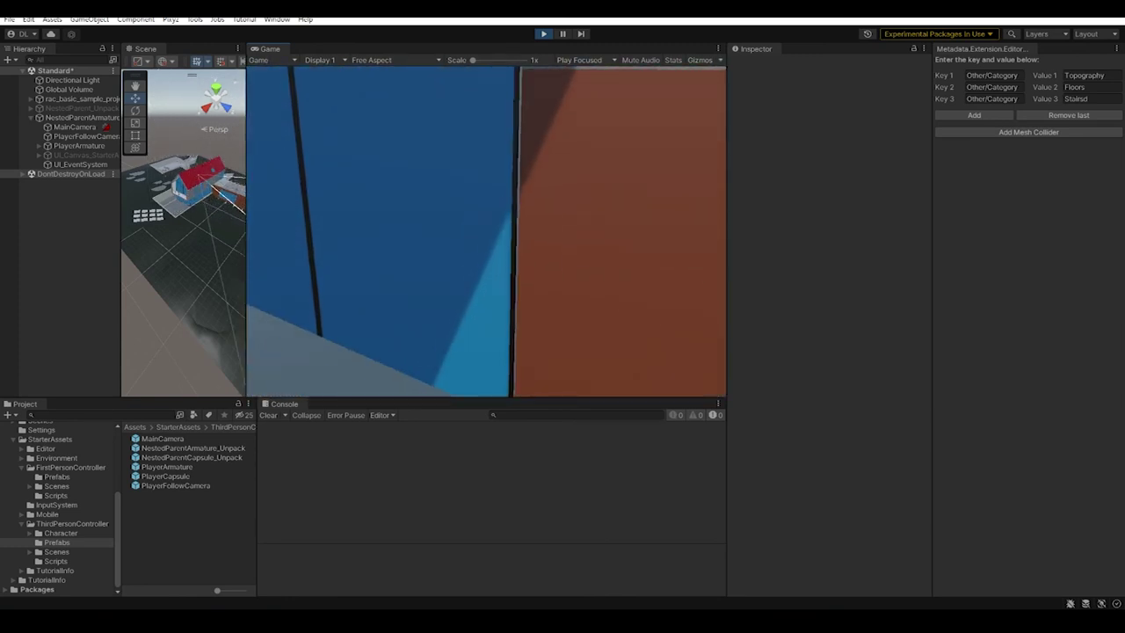
pyautogui.press('w')
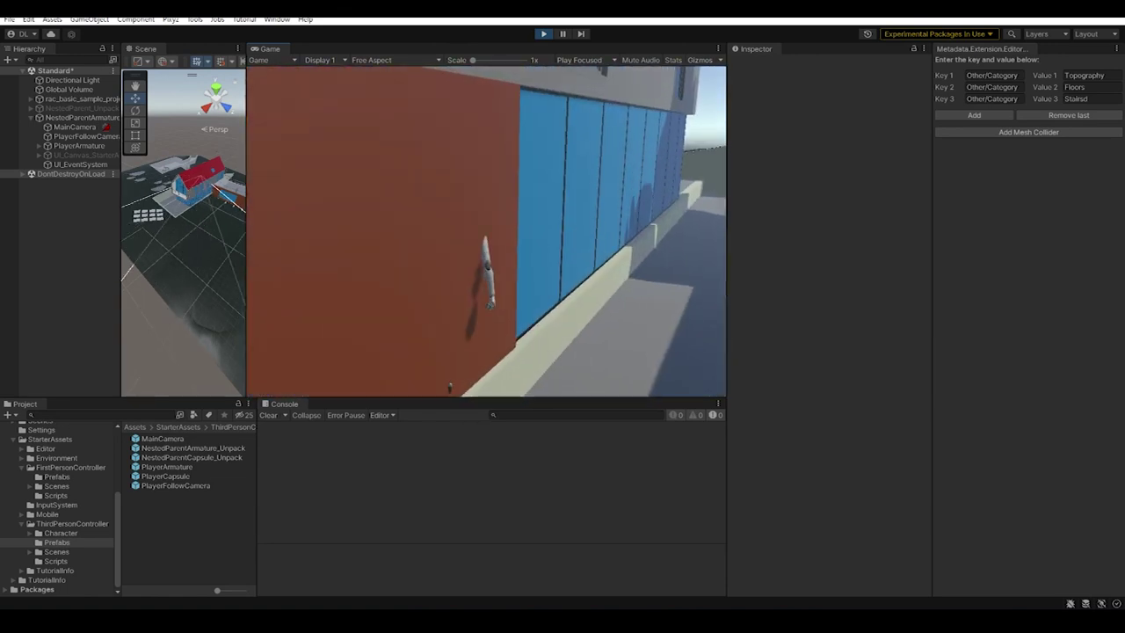